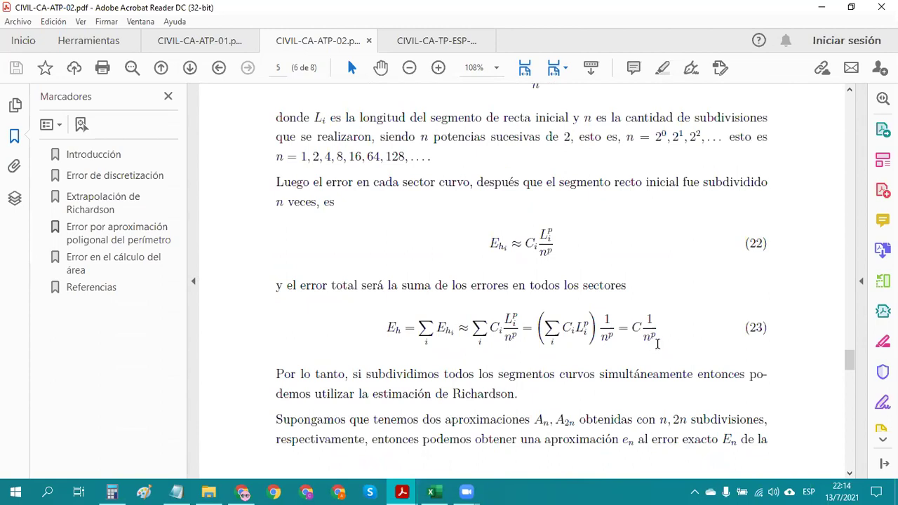
Review the area error derivation in CIVIL-CA-ATP-02.pdf, highlighting p = 2 and the |An − A2n| term of Richardson estimator (29)
scroll(406, 358, down, 15)
scroll(406, 358, down, 20)
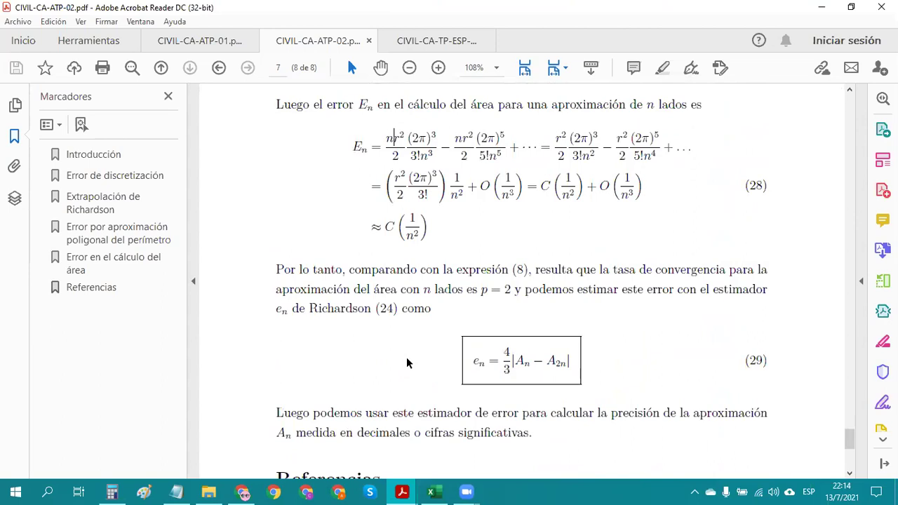
drag(480, 288, 517, 289)
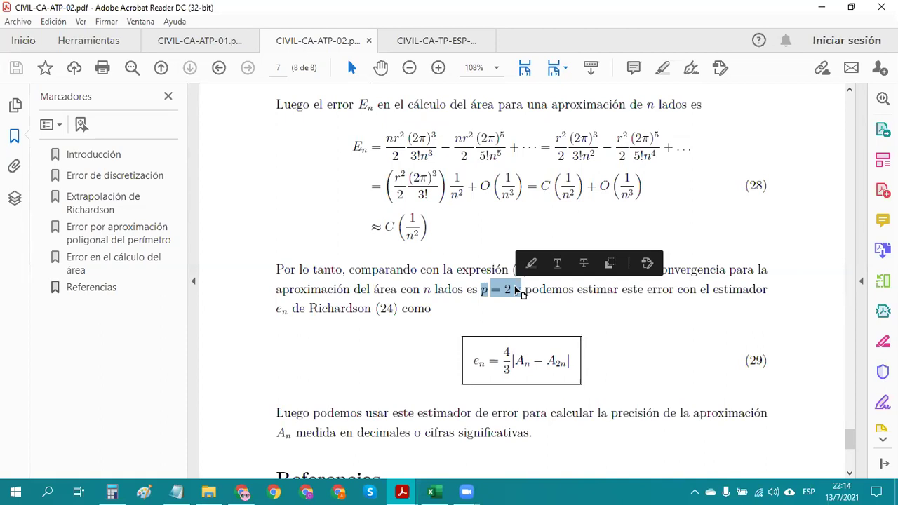
drag(501, 291, 521, 291)
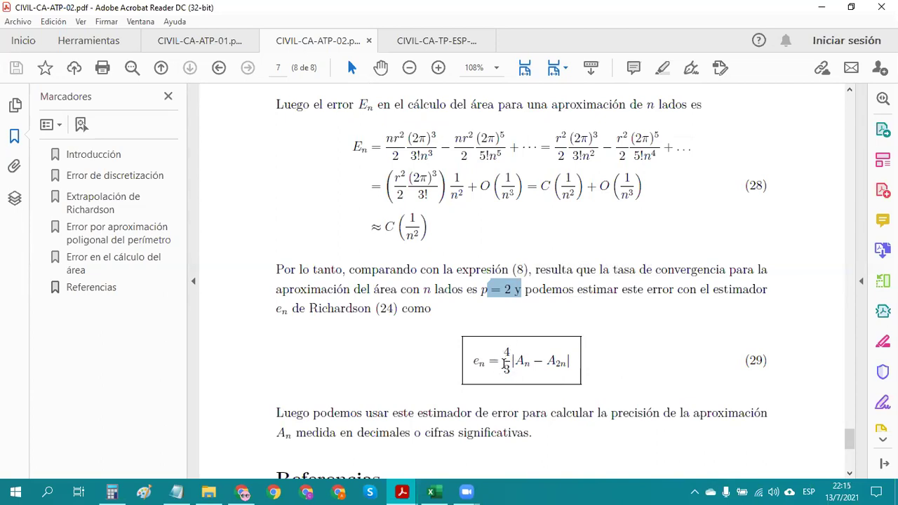
drag(513, 361, 575, 355)
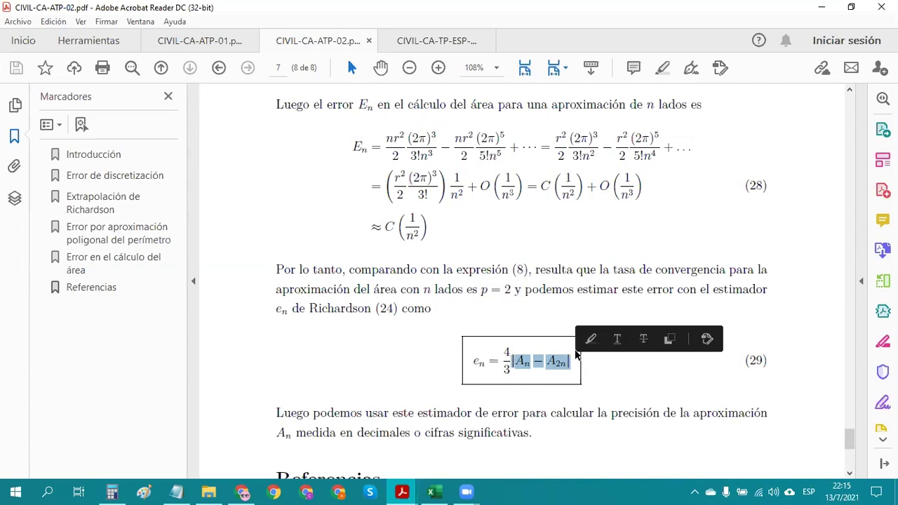
click(630, 385)
scroll(629, 396, down, 2)
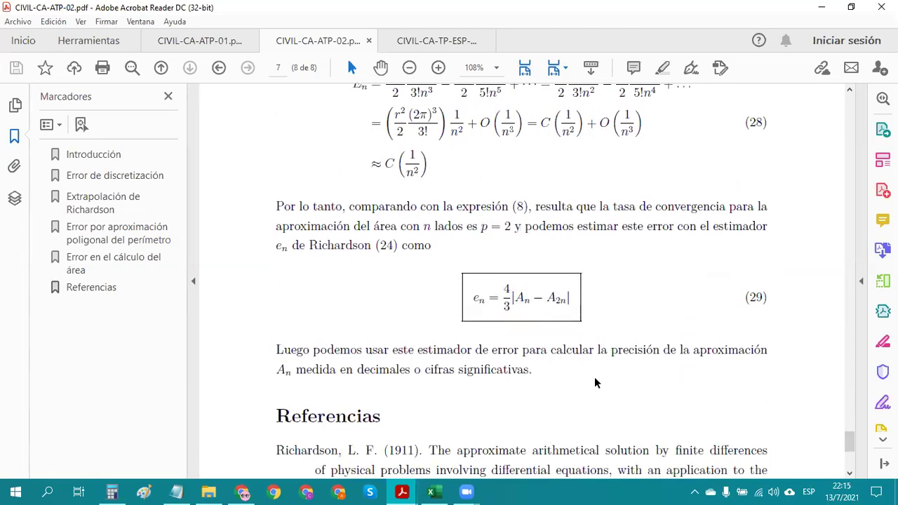
scroll(627, 392, up, 2)
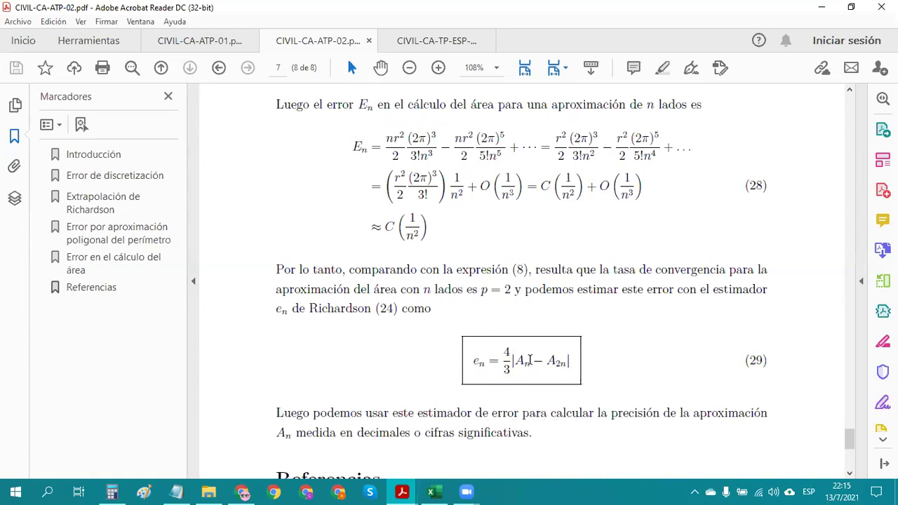
Highlight the ID 0 absolute error in Notepad's circulo_NURBS_ERROR_AREA.txt and compare it with the Richardson estimates in Excel's area_poligono.xlsx
click(175, 491)
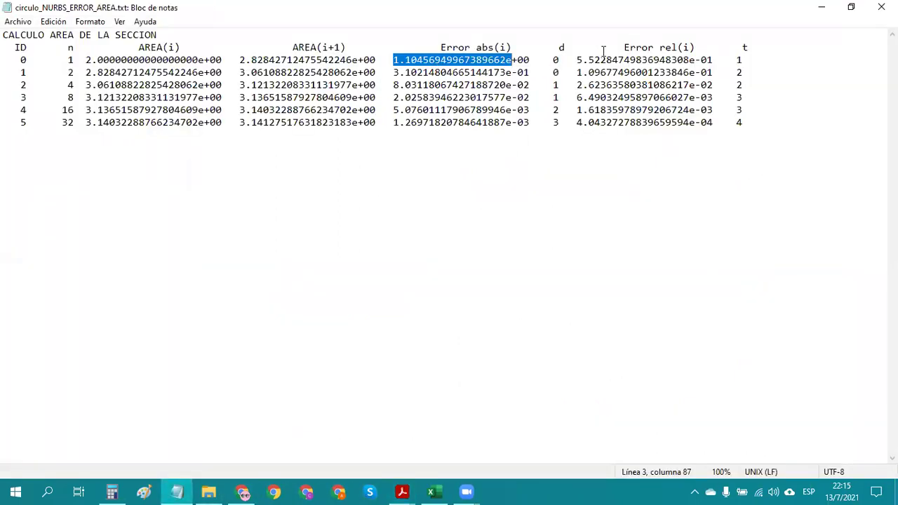
click(418, 72)
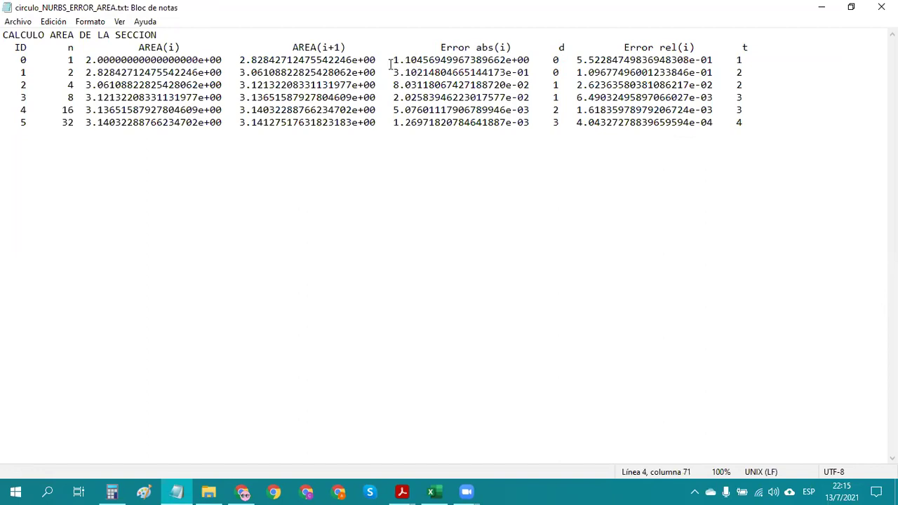
drag(391, 61, 519, 55)
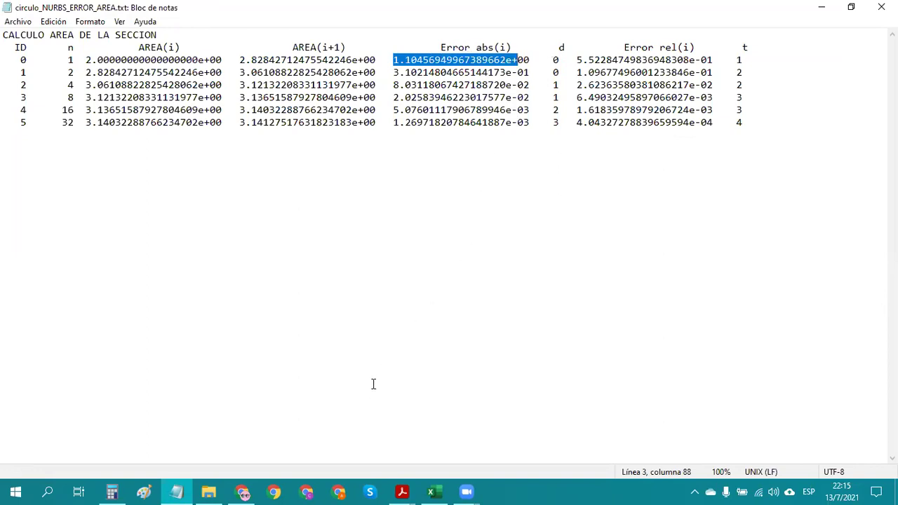
click(433, 491)
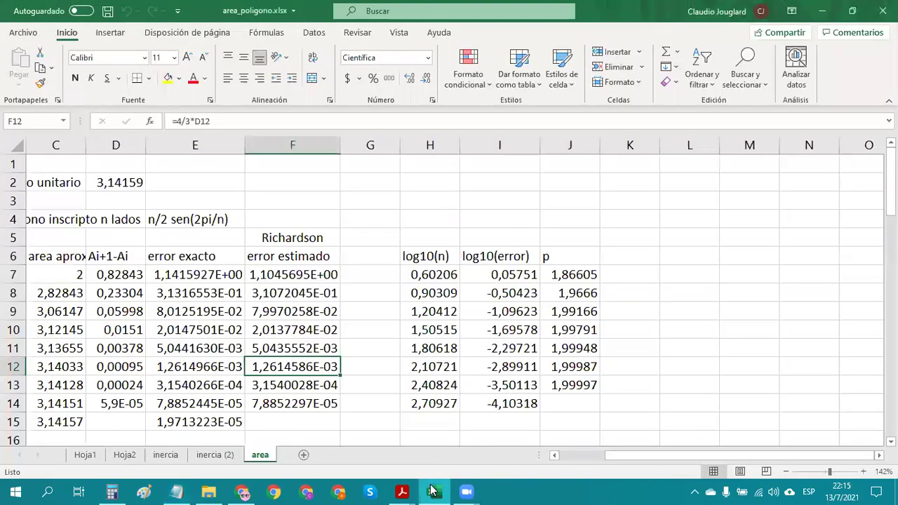
Switch to CIVIL-CA-TP-ESP-ART-2020-03.pdf in Acrobat Reader and review section 4, highlighting the error file name and convergence rate p
mouse_move(403, 491)
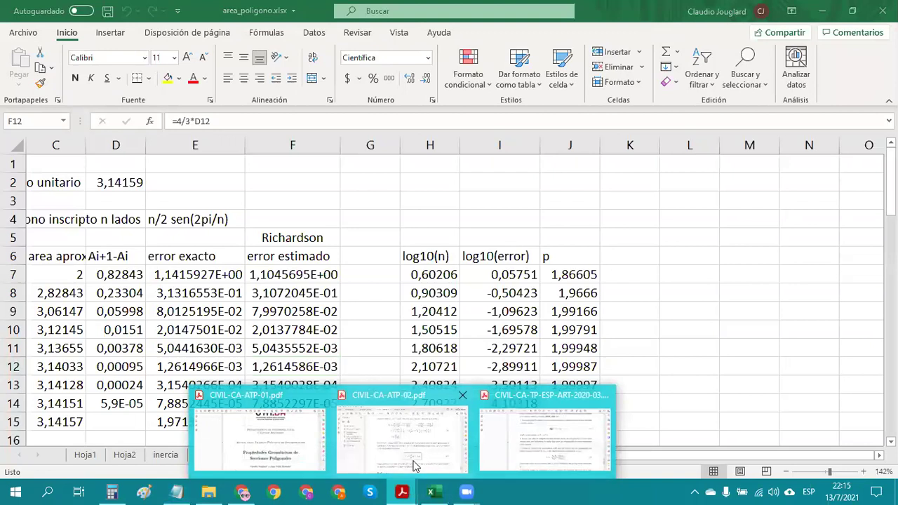
click(501, 438)
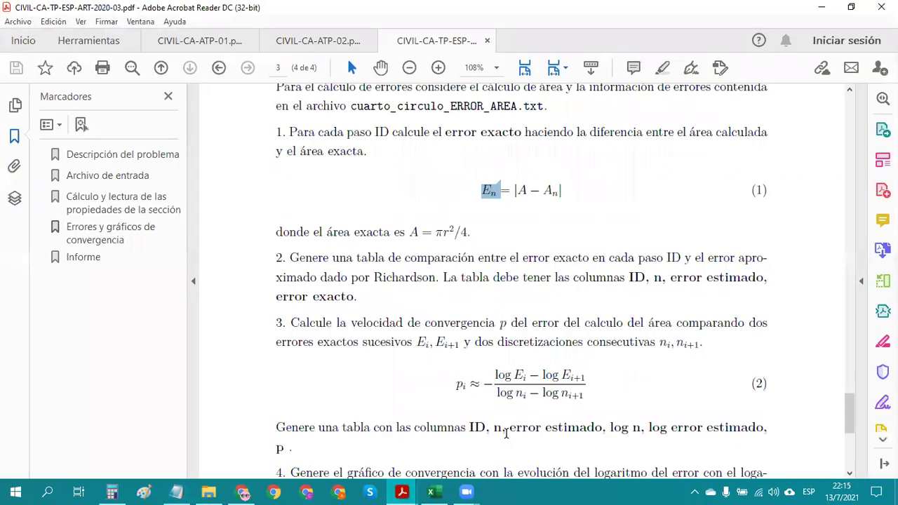
scroll(493, 271, up, 2)
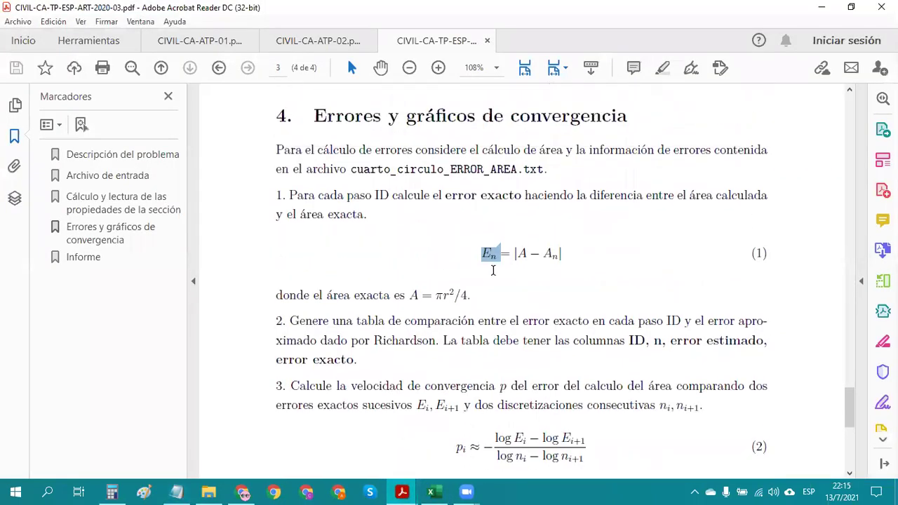
drag(353, 171, 527, 176)
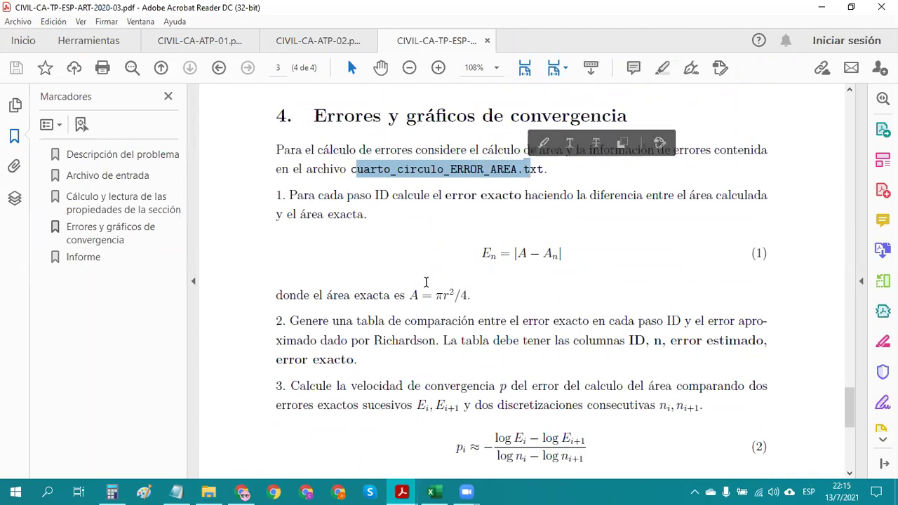
scroll(465, 286, down, 3)
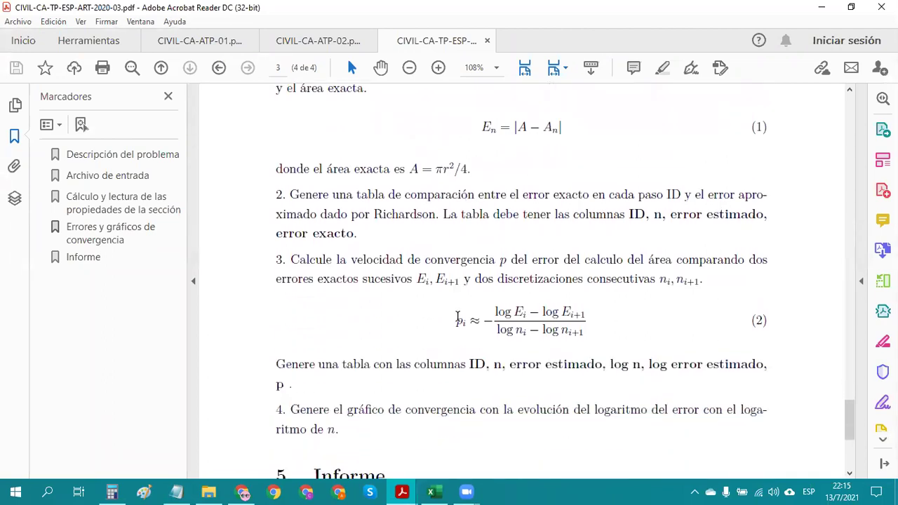
double_click(512, 257)
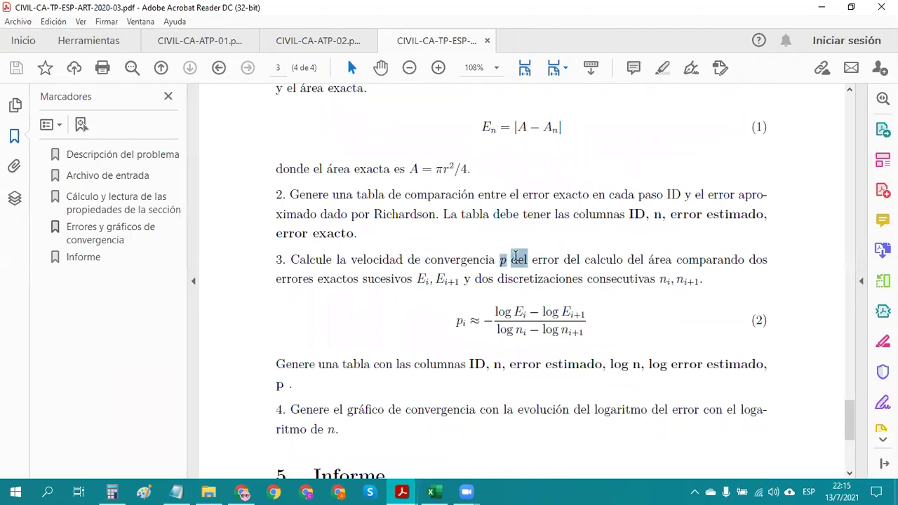
double_click(460, 323)
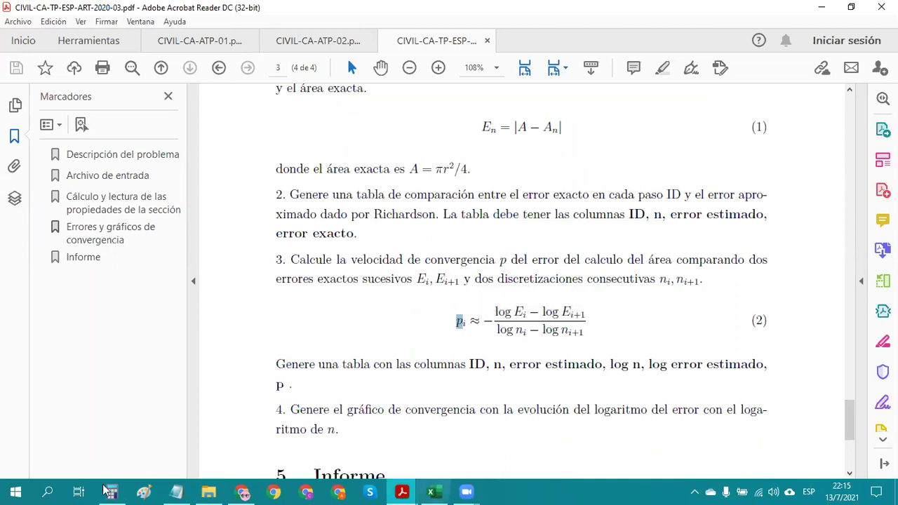
Return to circulo_NURBS_ERROR_AREA.txt in Notepad and highlight the n value of ID 1 and the absolute error of ID 0
click(177, 491)
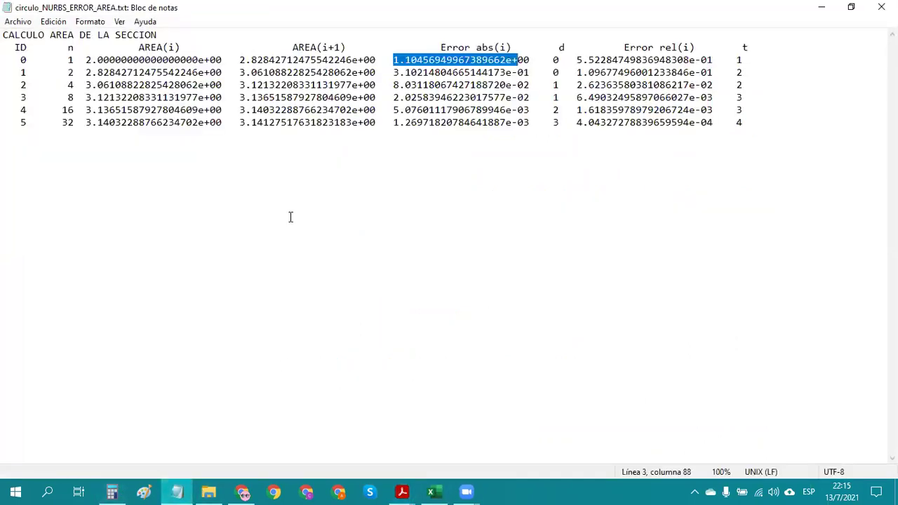
click(71, 60)
click(65, 72)
drag(65, 73, 82, 73)
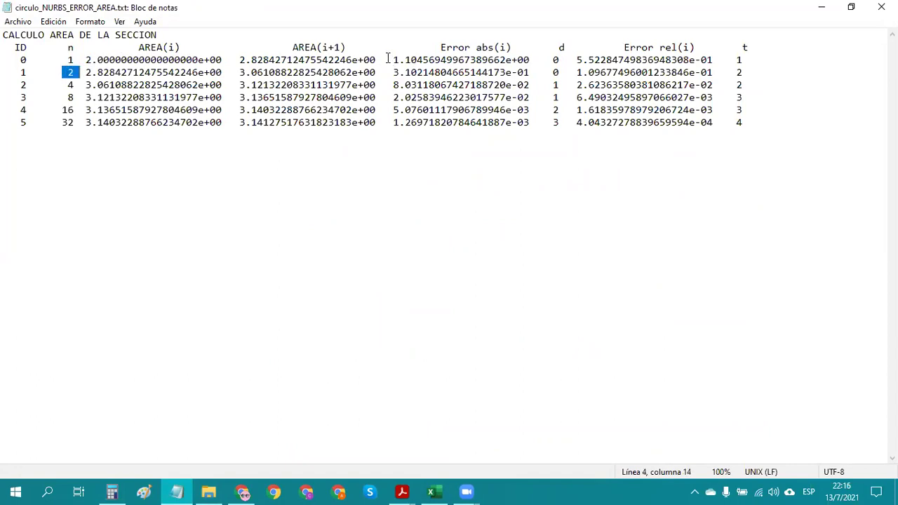
drag(390, 60, 506, 60)
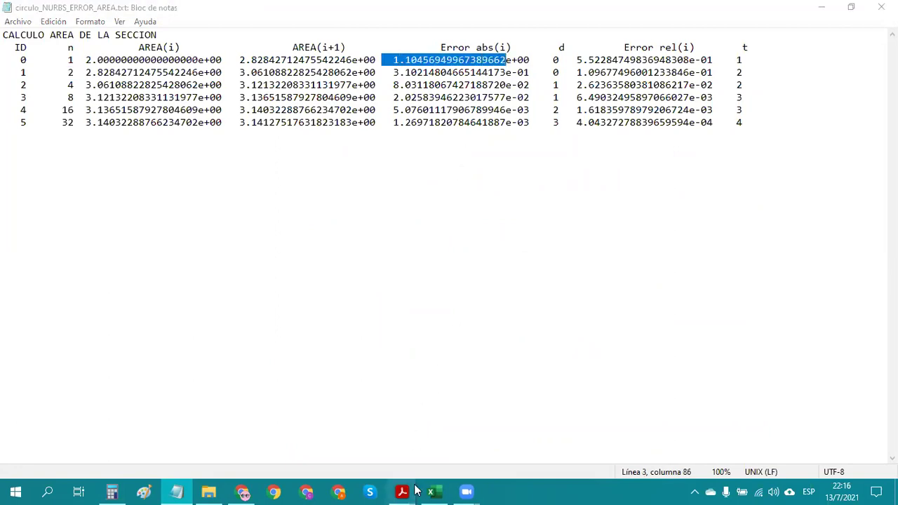
Switch to CIVIL-CA-ATP-02.pdf in Acrobat Reader and re-examine Richardson's area error estimator (29)
mouse_move(402, 492)
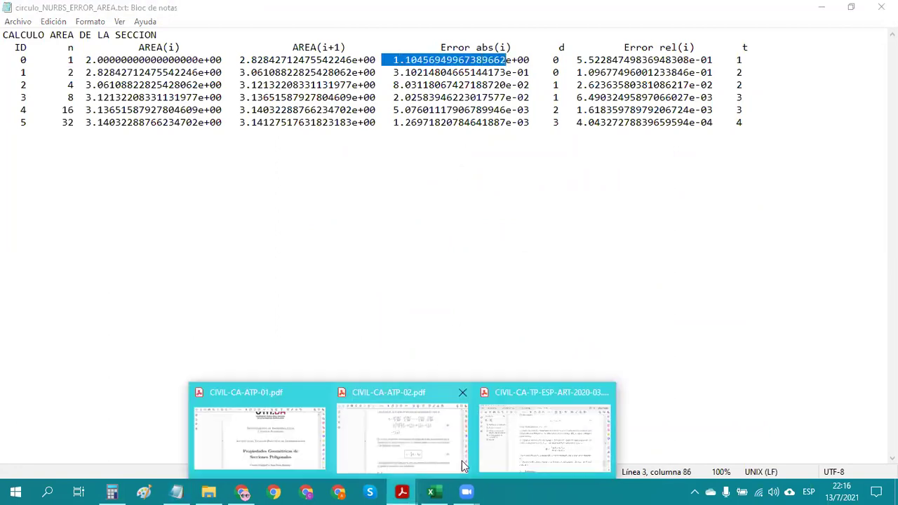
click(426, 454)
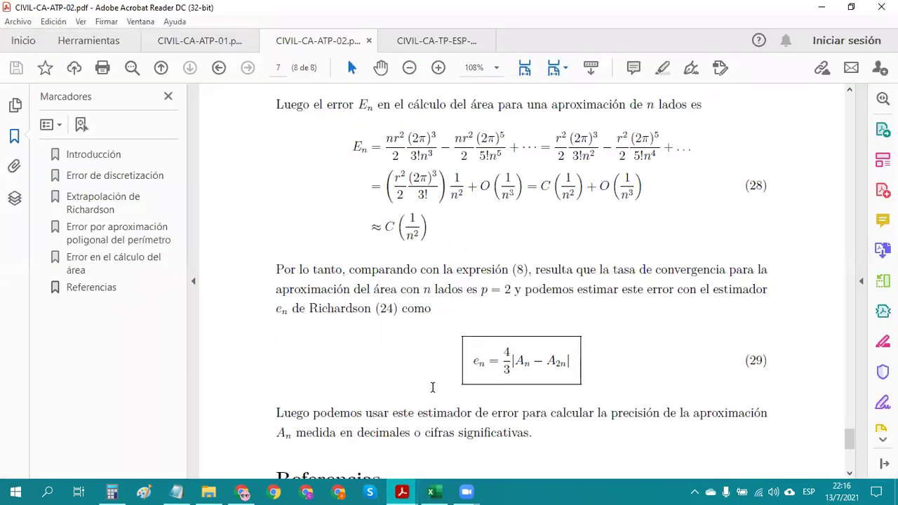
scroll(478, 246, down, 3)
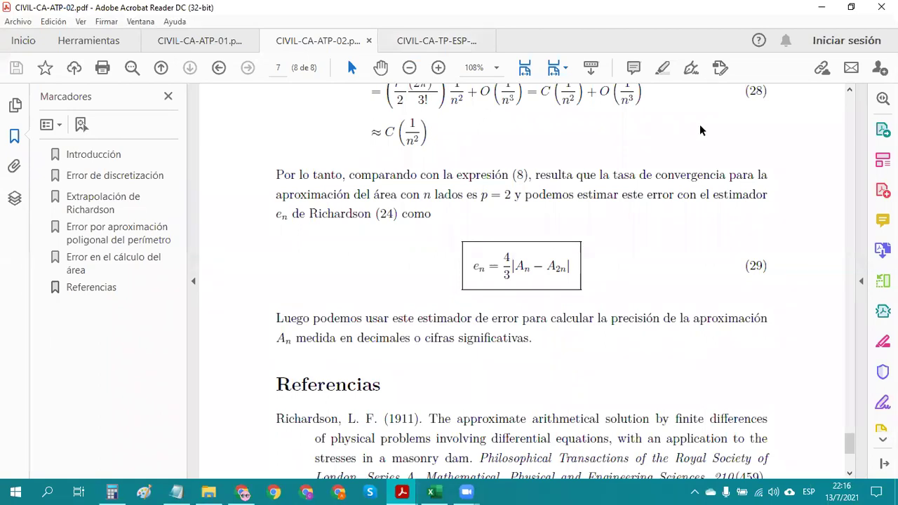
Examine formula (2) for the convergence rate in the CIVIL-CA-TP-ESP assignment, highlighting its numerator, denominator, pi and the words "errores exactos"
click(466, 40)
scroll(513, 326, down, 2)
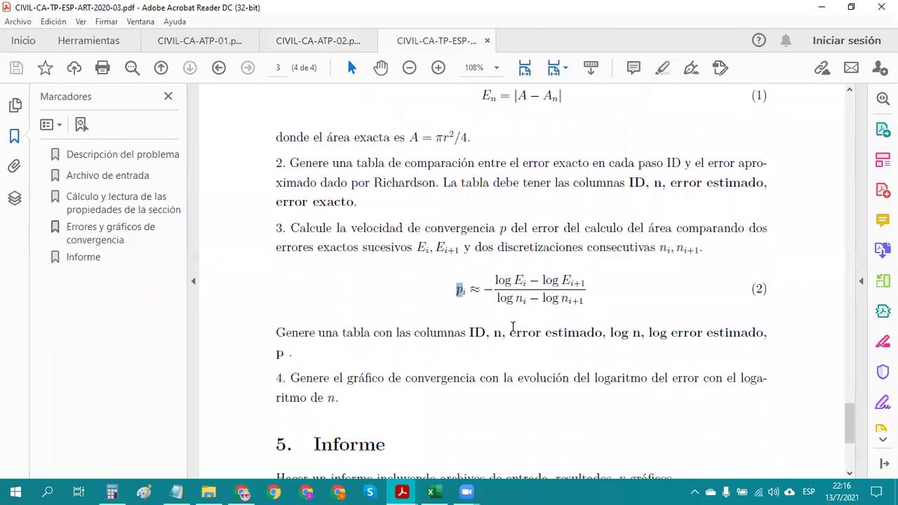
scroll(513, 327, down, 1)
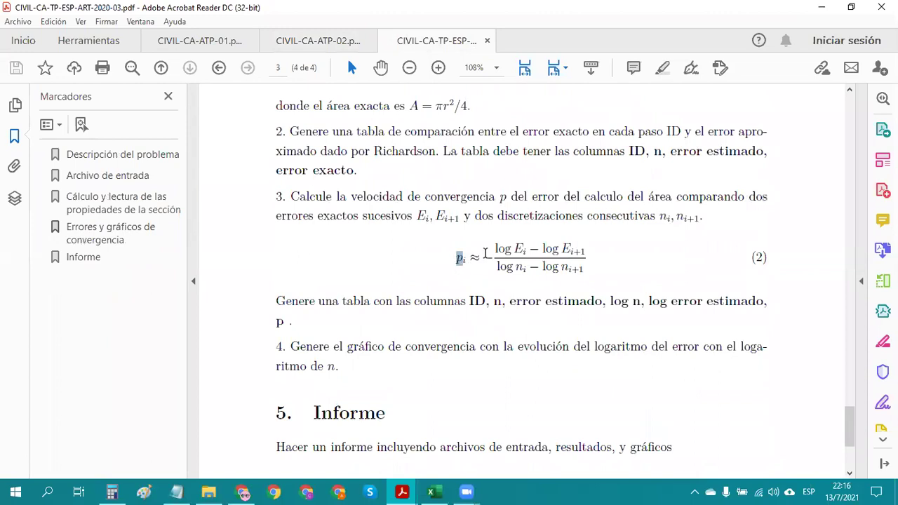
drag(496, 247, 589, 251)
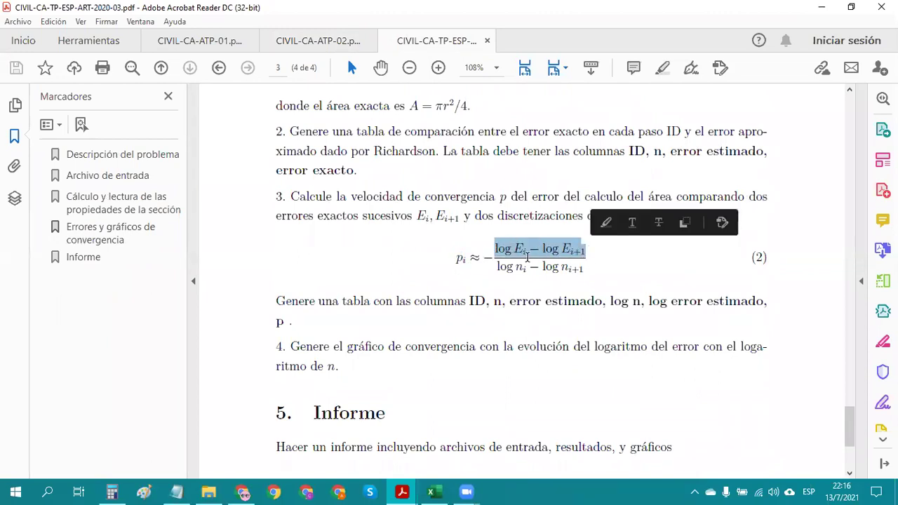
drag(497, 267, 595, 274)
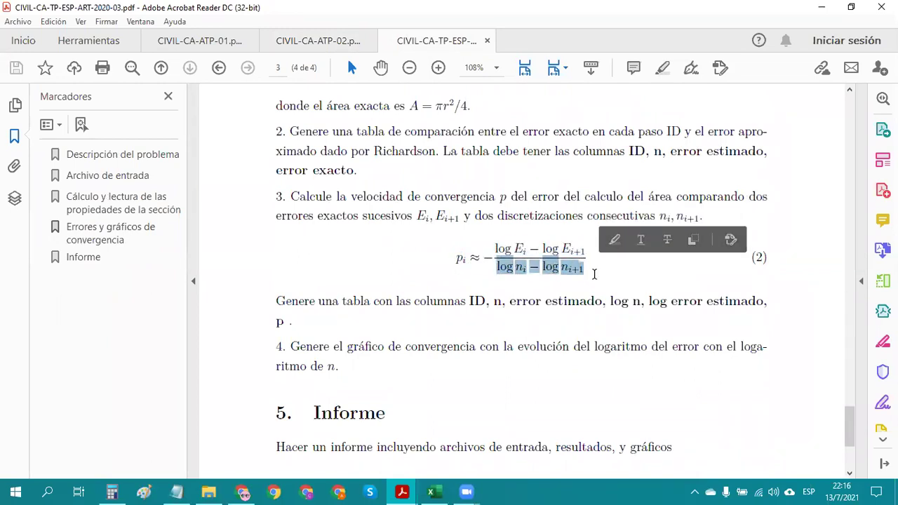
drag(453, 259, 467, 260)
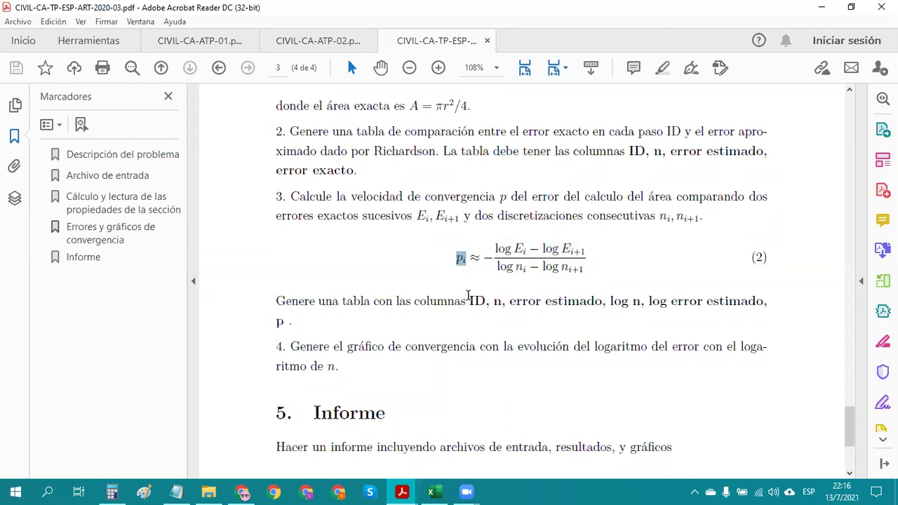
click(468, 257)
drag(452, 258, 466, 259)
drag(278, 216, 342, 223)
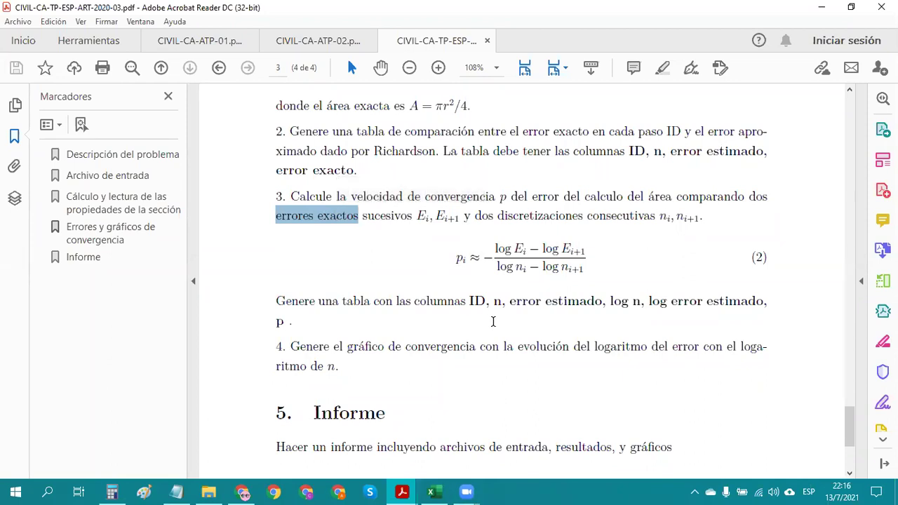
click(462, 258)
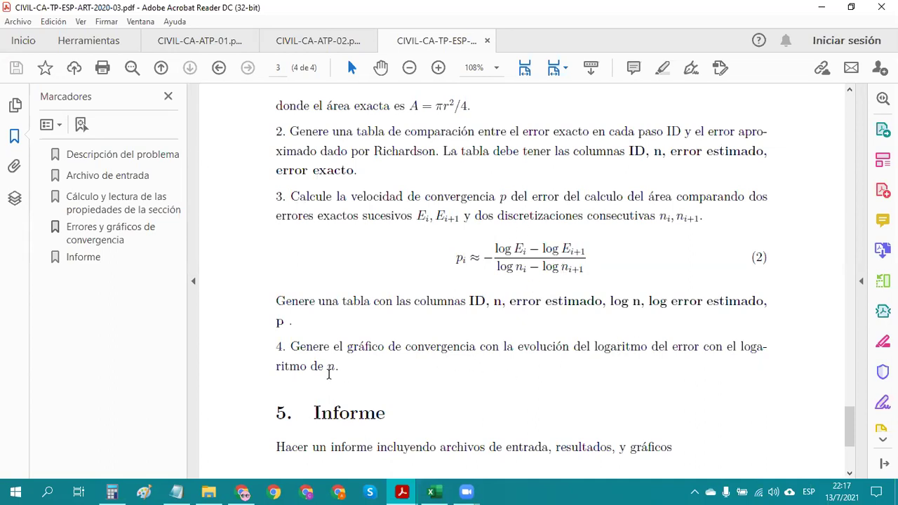
Highlight the convergence graph task in item 4 and skim the assignment's input file, section properties and error sections
drag(330, 365, 365, 354)
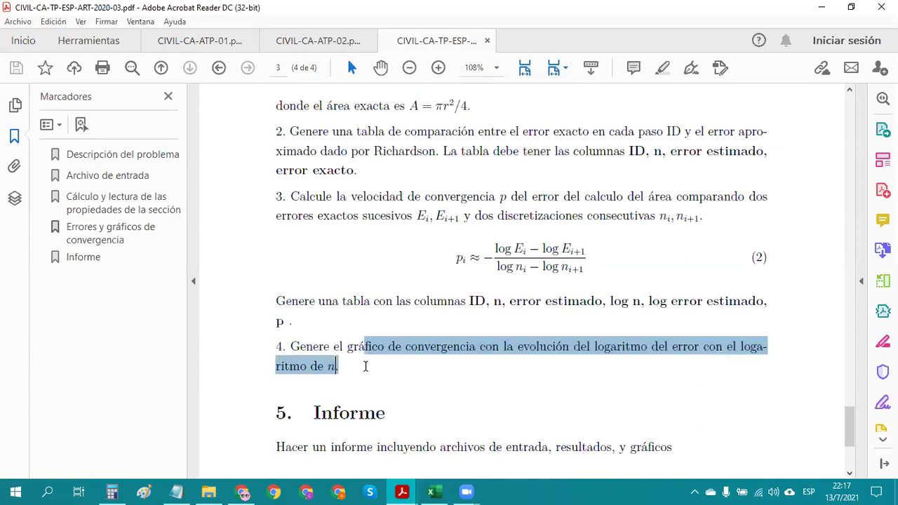
click(730, 354)
scroll(515, 381, up, 2)
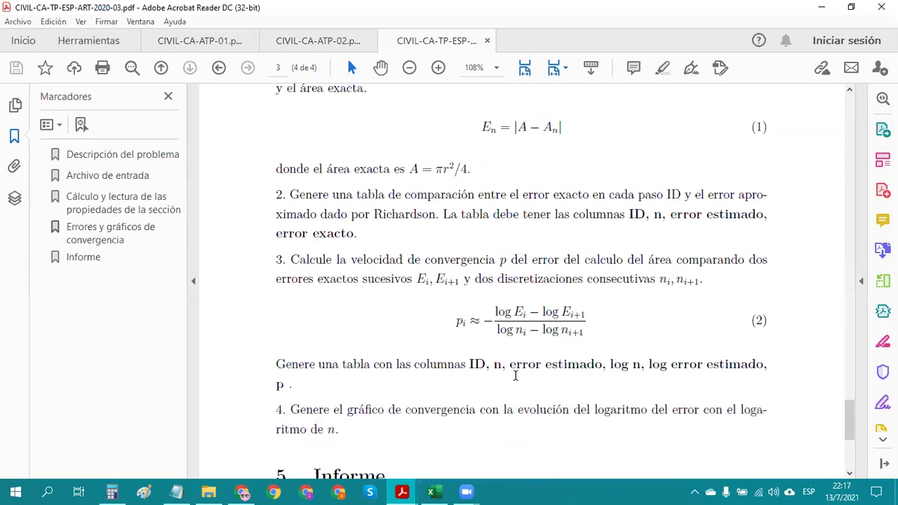
scroll(603, 368, up, 20)
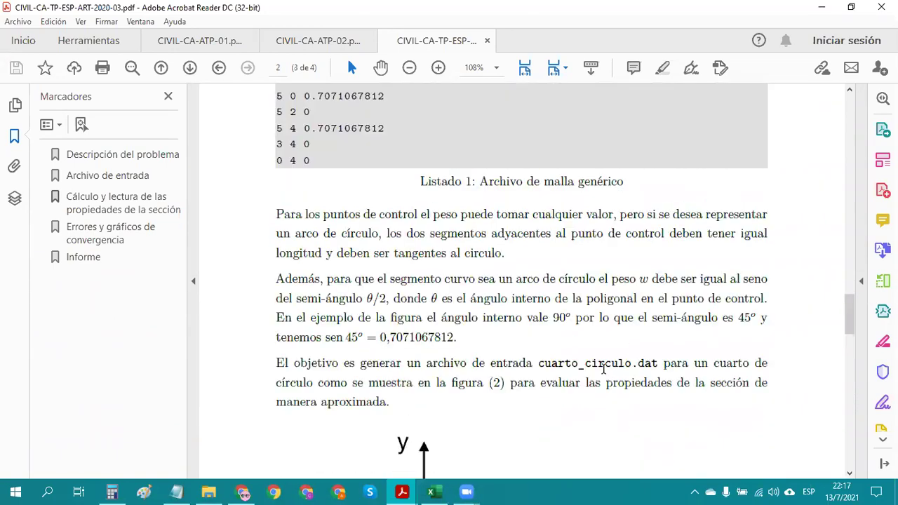
scroll(604, 368, up, 3)
scroll(603, 372, down, 20)
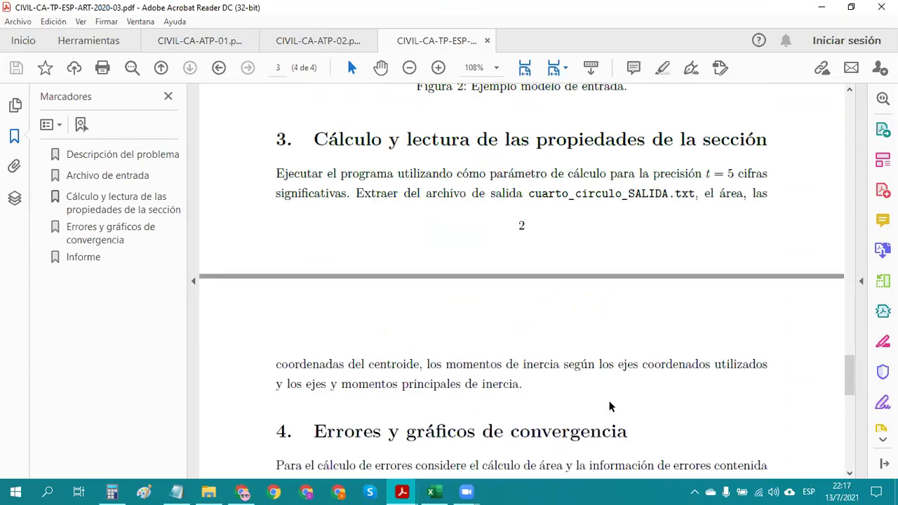
scroll(609, 398, down, 5)
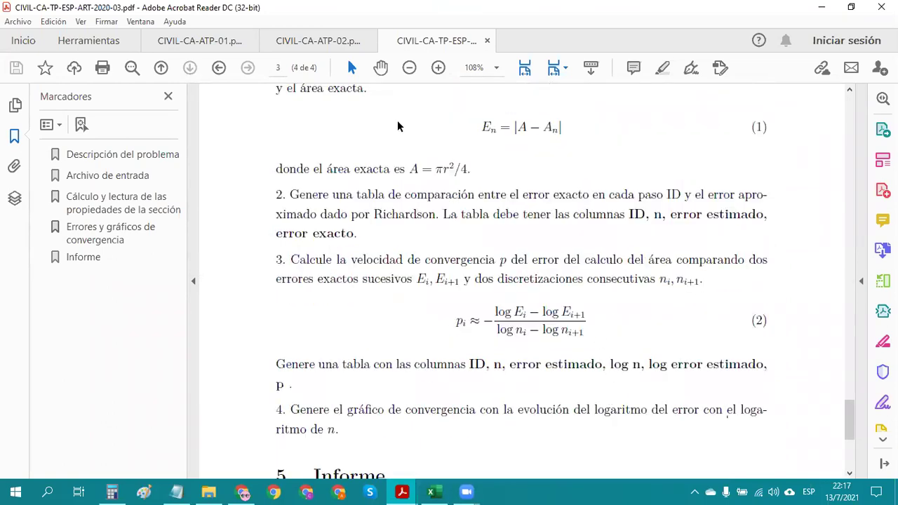
Switch to CIVIL-CA-ATP-02.pdf and review the logarithmic error graph in Figura 3 and the derivation of p in equations (10) to (12)
click(322, 41)
scroll(397, 165, up, 12)
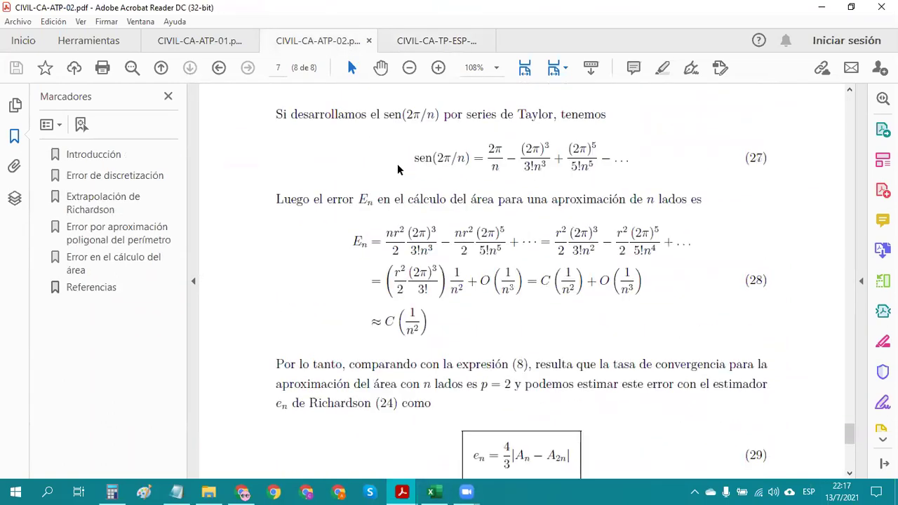
scroll(397, 168, up, 18)
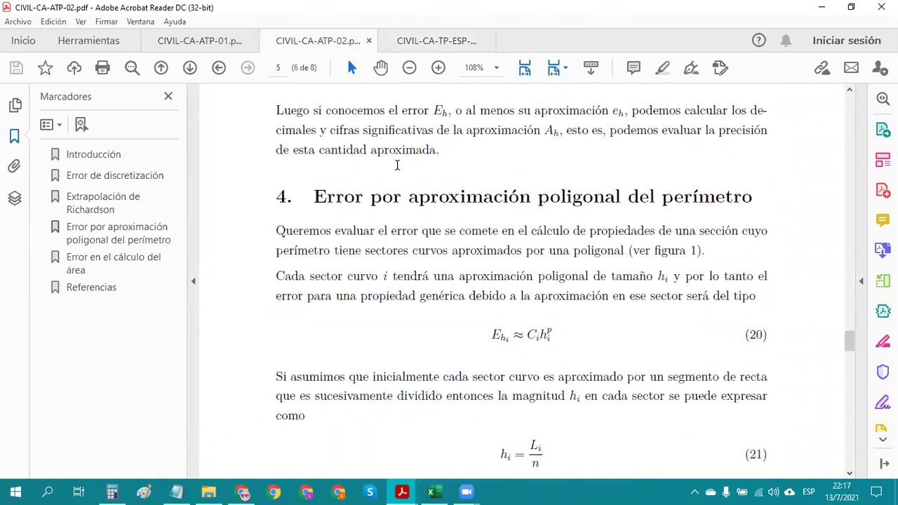
scroll(397, 165, up, 18)
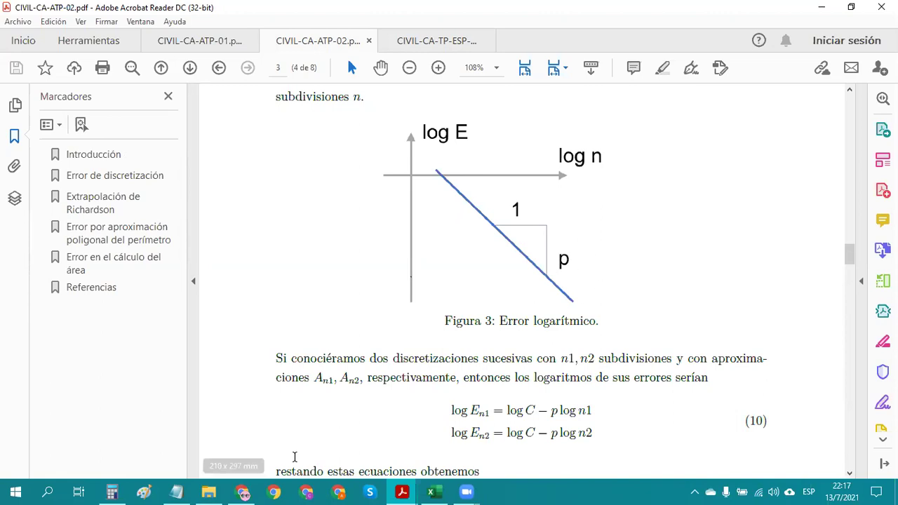
scroll(483, 337, down, 4)
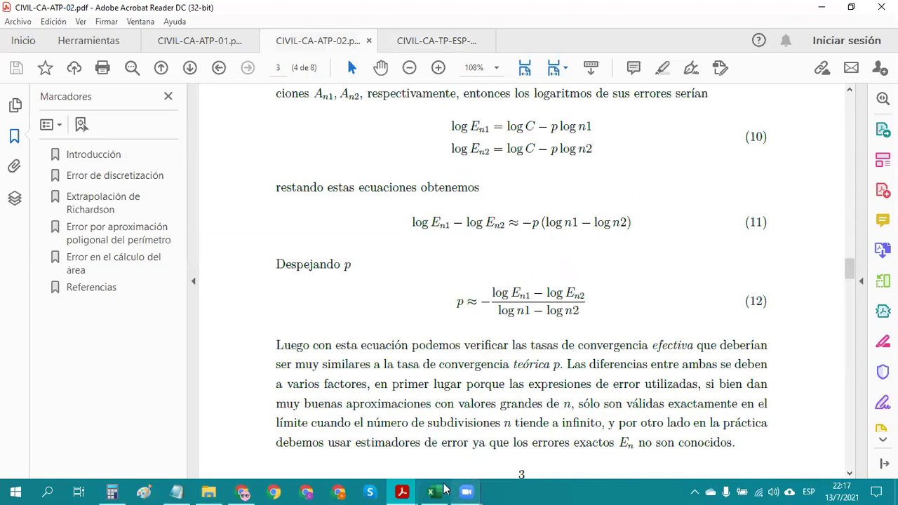
Switch to area_poligono.xlsx in Excel, select the last exact error and survey the whole error table on the area sheet
click(433, 491)
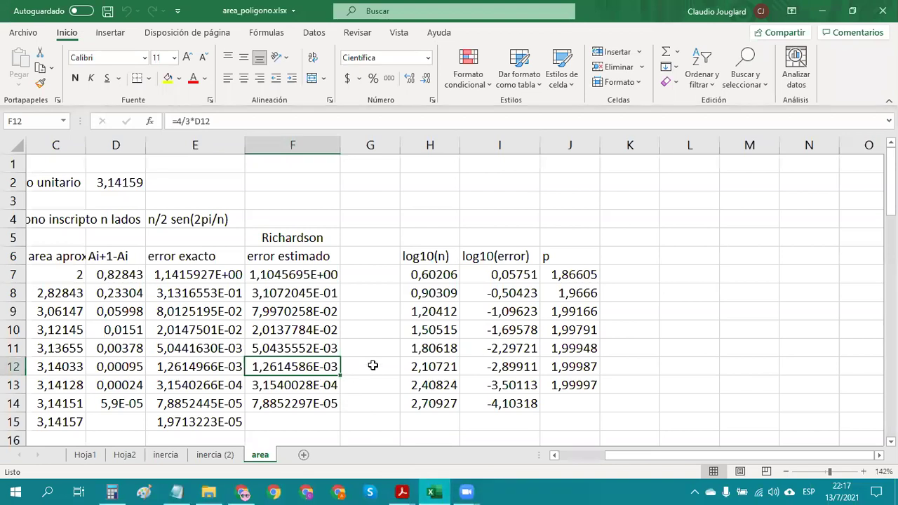
click(209, 424)
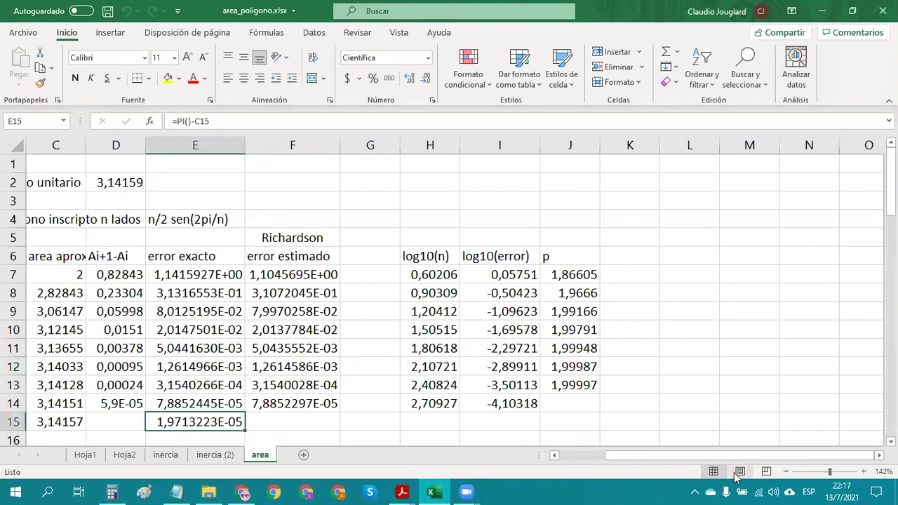
drag(826, 472, 820, 472)
scroll(542, 324, down, 3)
scroll(542, 324, up, 3)
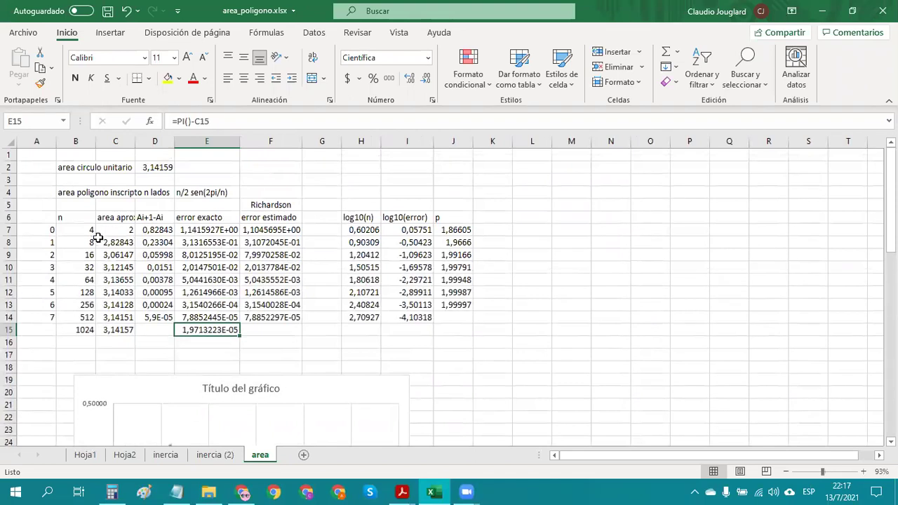
Go through the first n values in column B and the heading for the area of the inscribed polygon with n sides
click(86, 232)
click(87, 241)
click(85, 256)
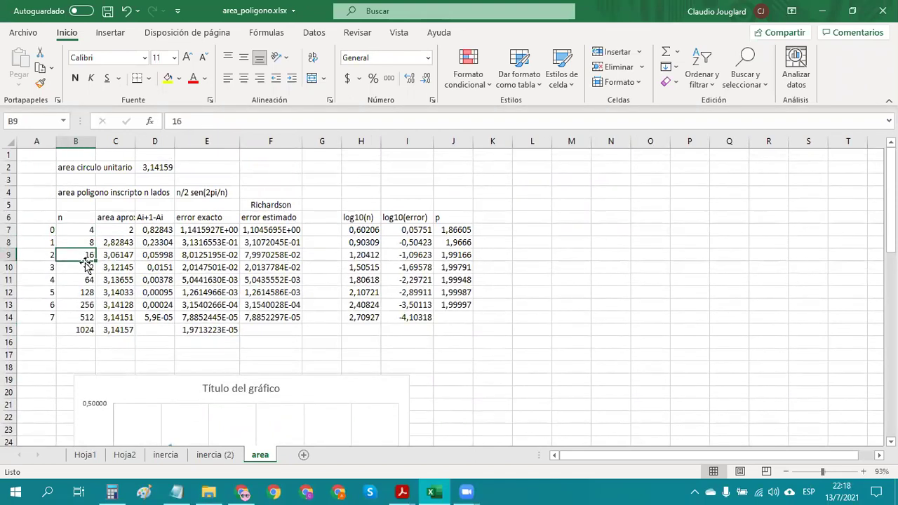
click(86, 192)
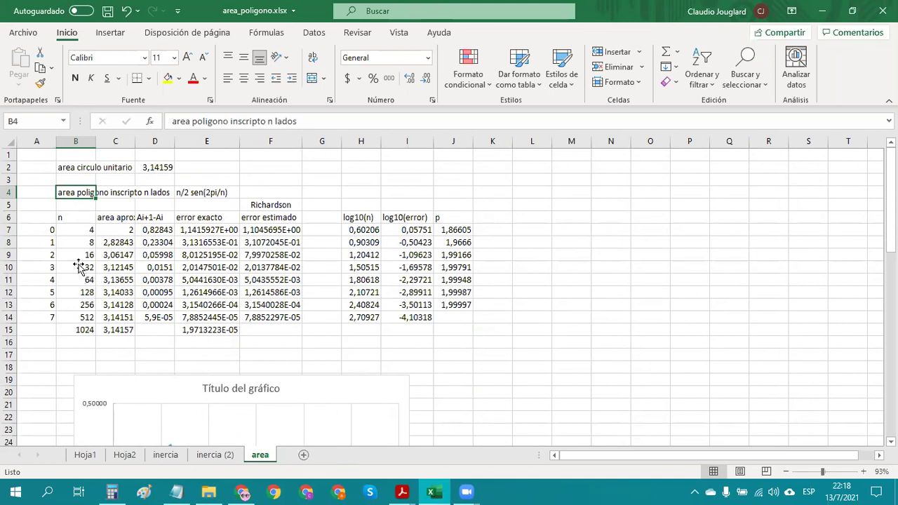
click(87, 232)
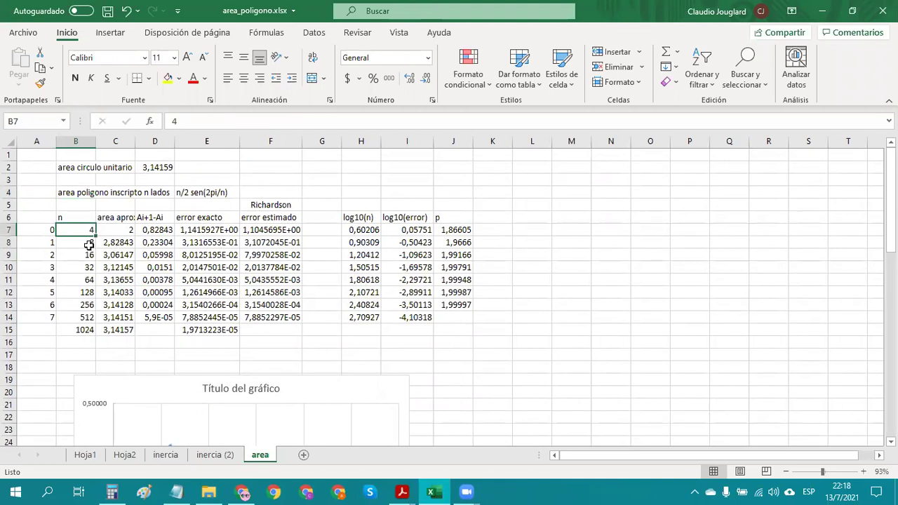
click(88, 243)
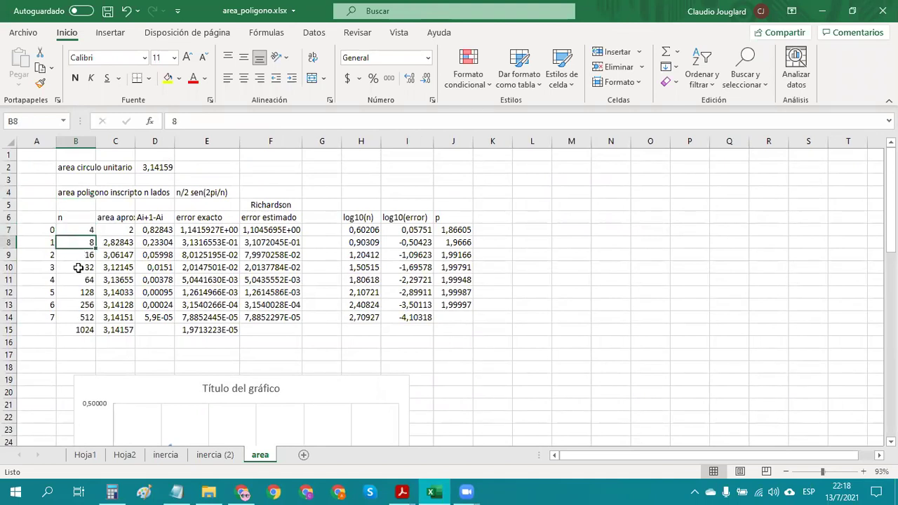
click(86, 258)
click(87, 266)
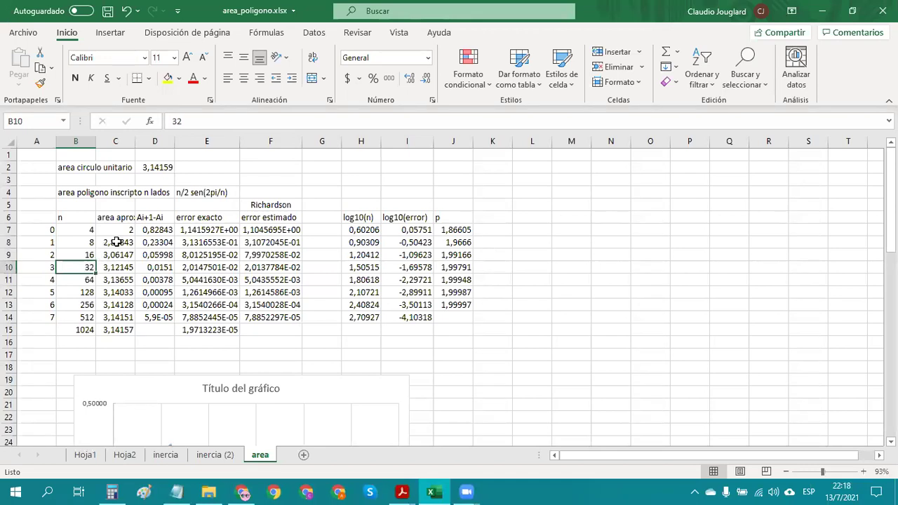
Highlight the approximate areas in C7:C15 and the differences between successive areas in D7:D14
drag(128, 228, 122, 329)
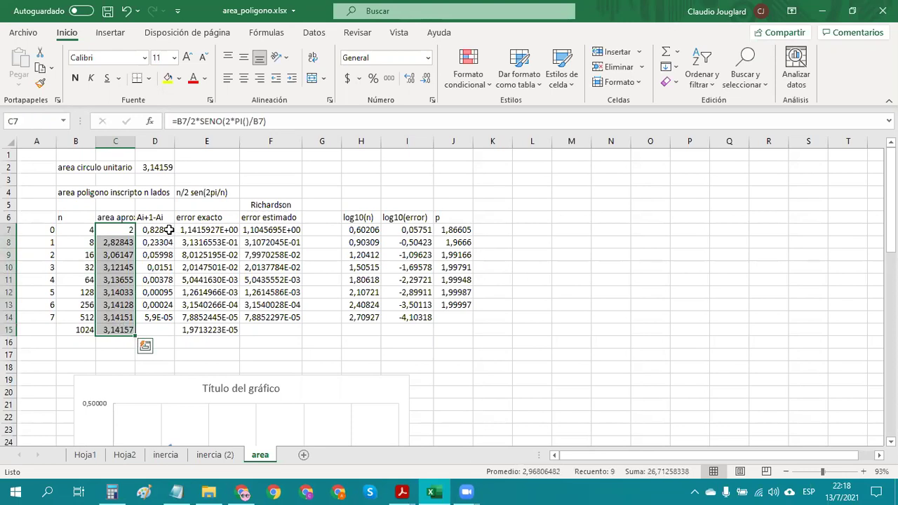
click(169, 230)
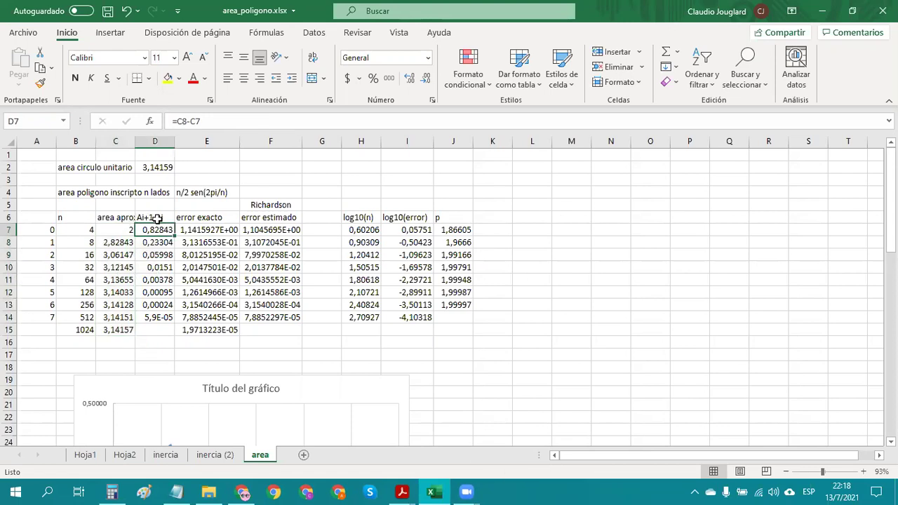
drag(157, 230, 175, 320)
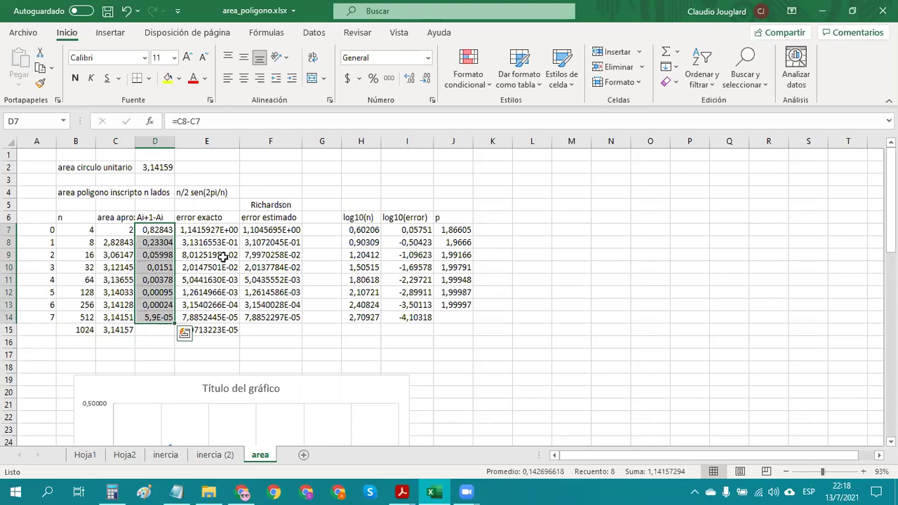
Examine the exact error formula in E7 against the approximate areas, and highlight the exact errors and Richardson's estimated errors
click(224, 231)
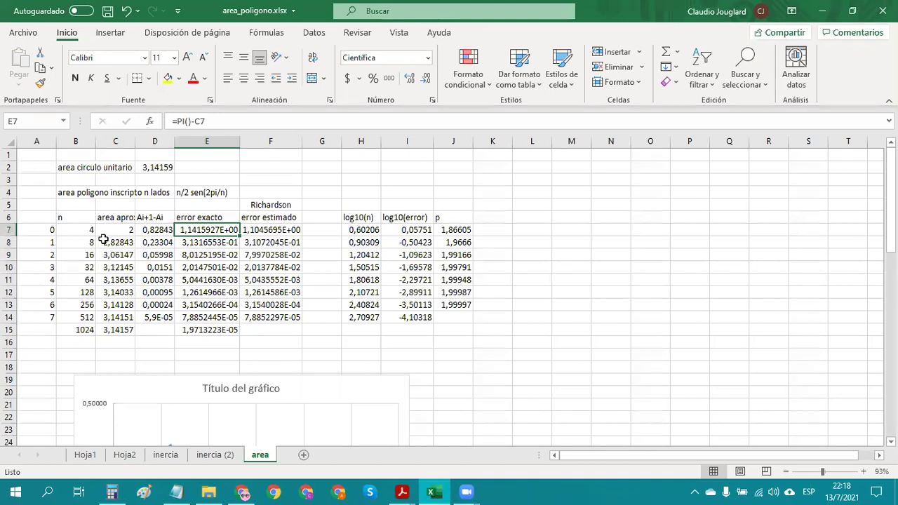
drag(115, 230, 119, 321)
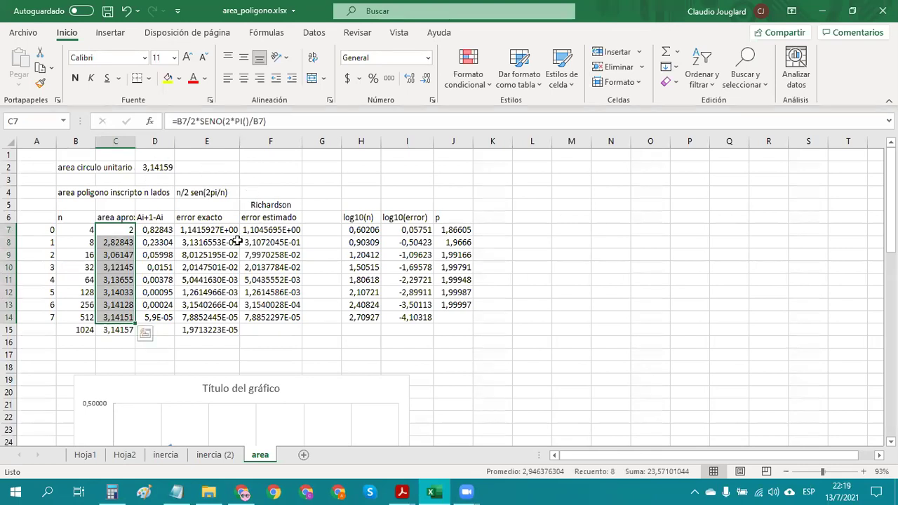
click(206, 233)
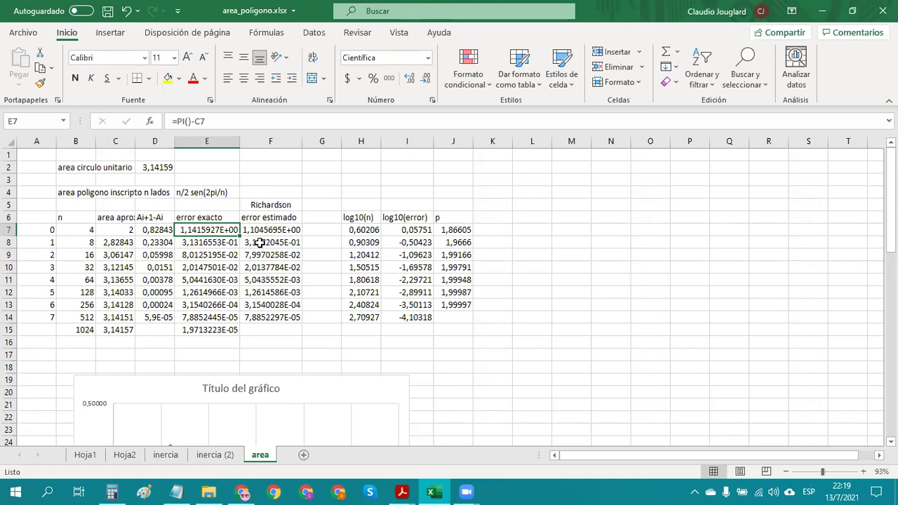
drag(207, 232, 210, 307)
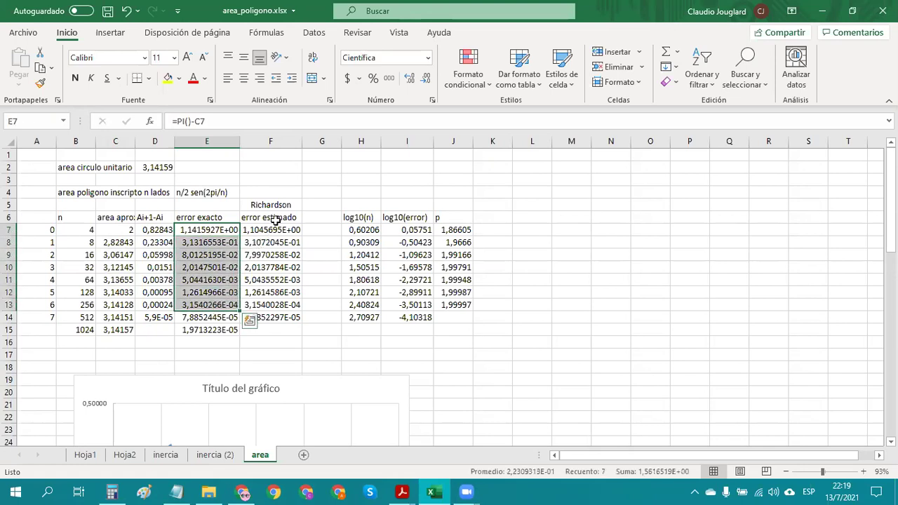
drag(276, 242, 283, 308)
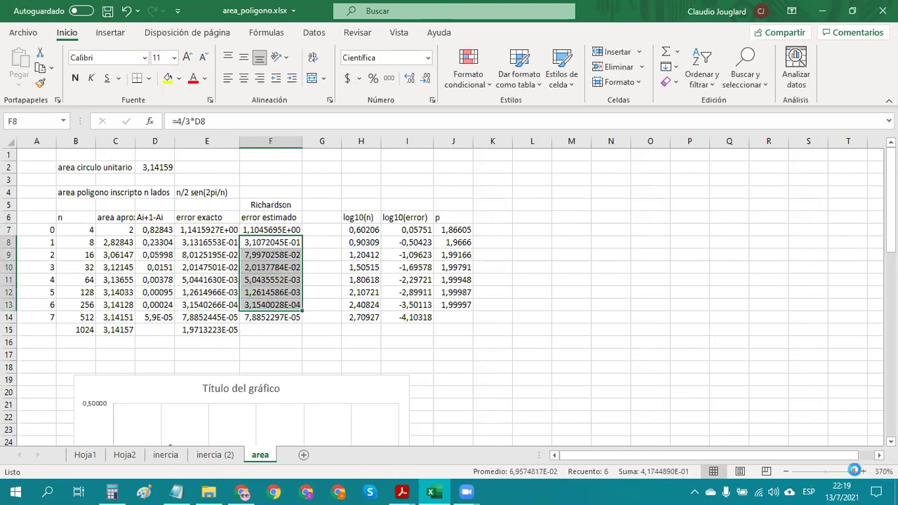
Enlarge the error table to 160%, compare the first exact and estimated errors, and inspect the Richardson formula in F7 without changing it
click(855, 472)
drag(855, 474, 833, 479)
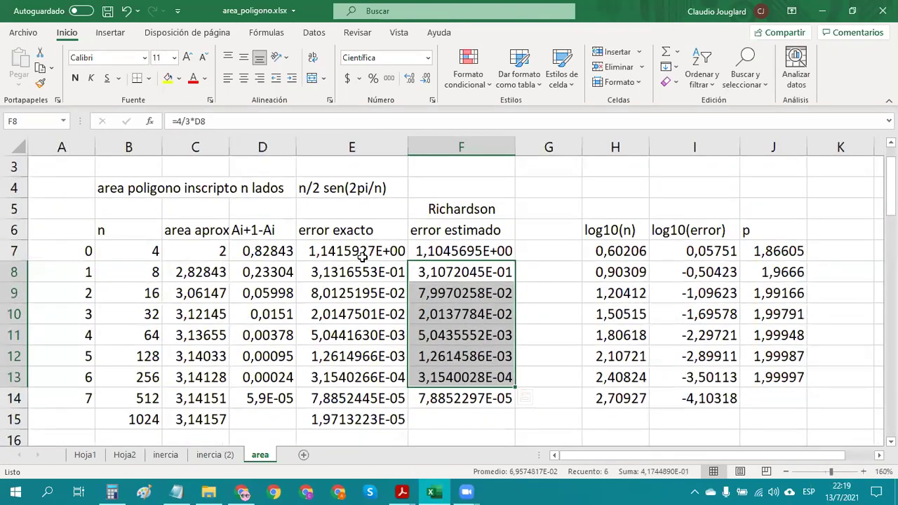
click(362, 255)
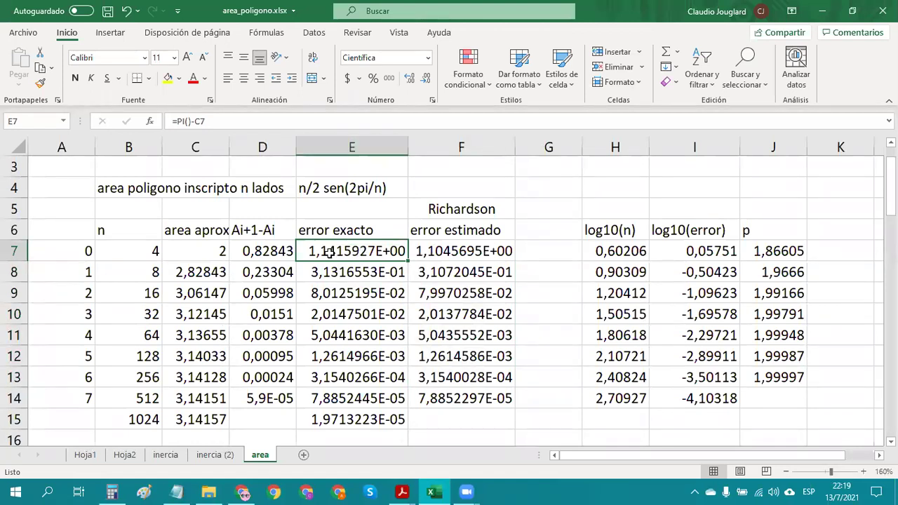
click(449, 257)
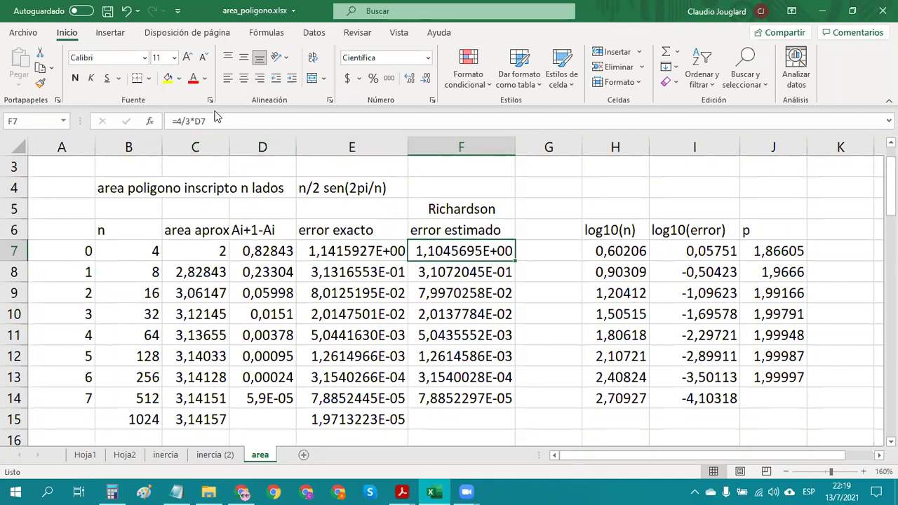
click(181, 121)
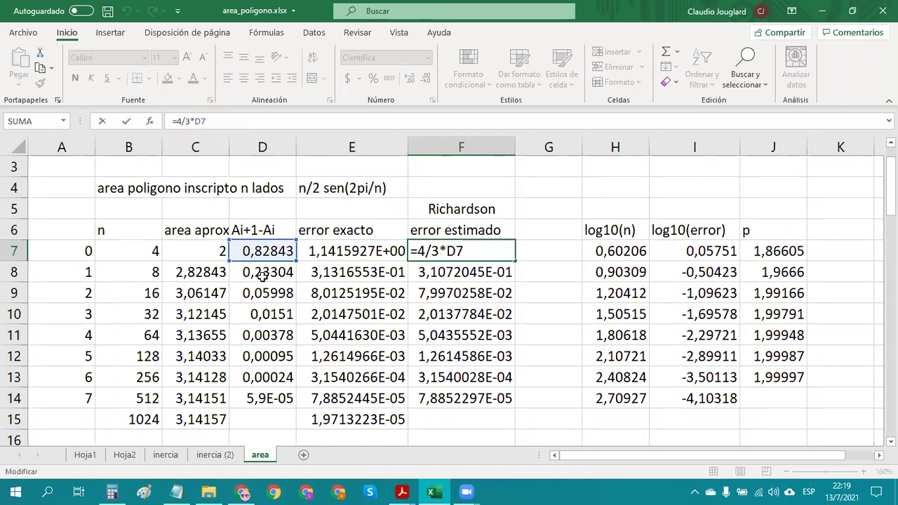
click(553, 216)
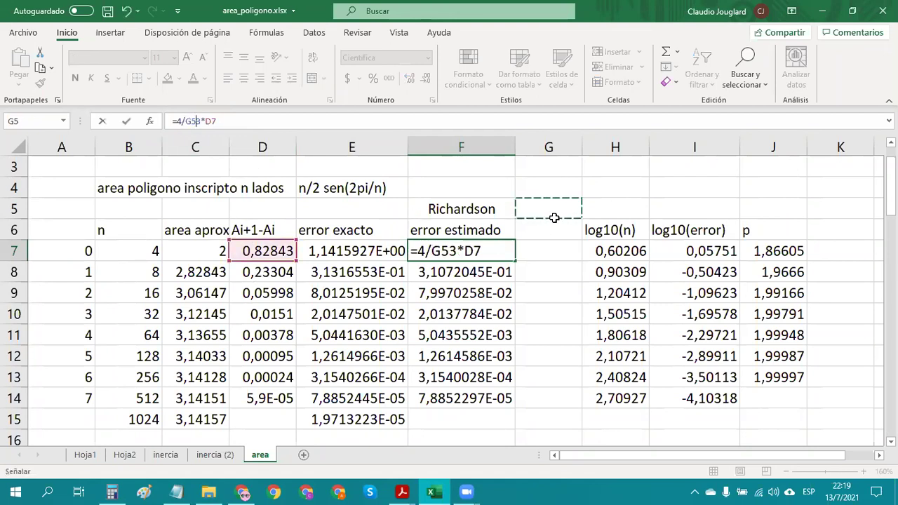
key(Escape)
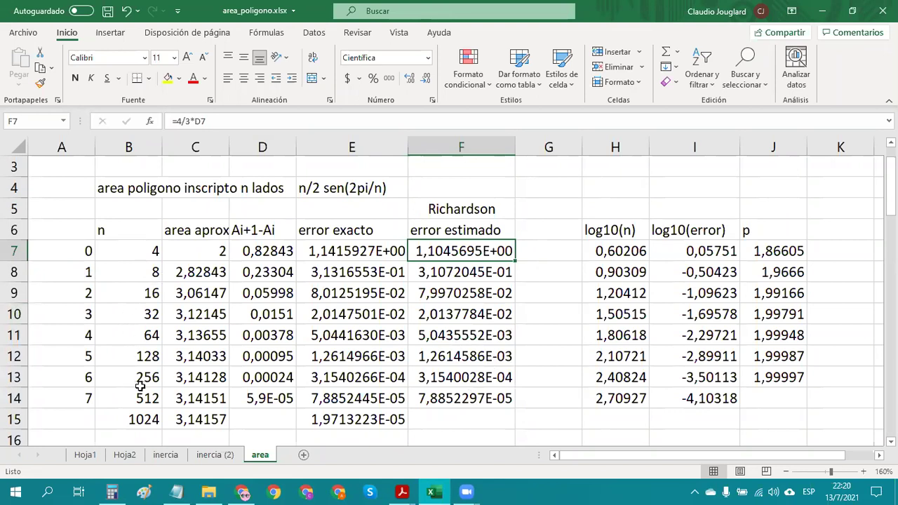
Inspect the exact error for n = 512, the first area difference in D7 and the first approximate area in C7
click(355, 394)
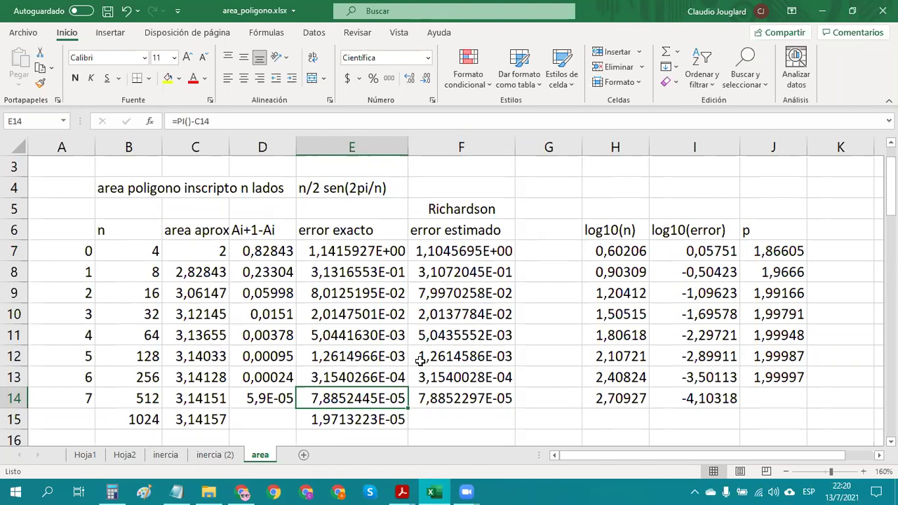
click(263, 249)
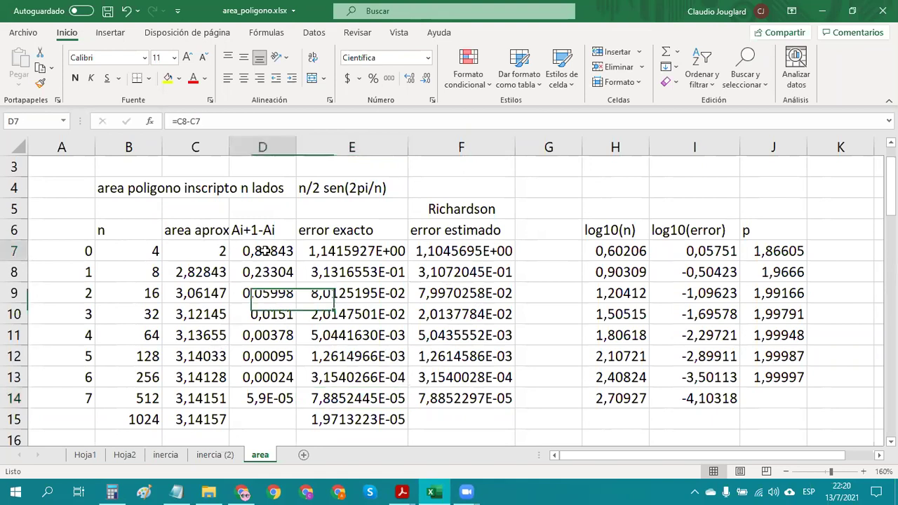
click(187, 253)
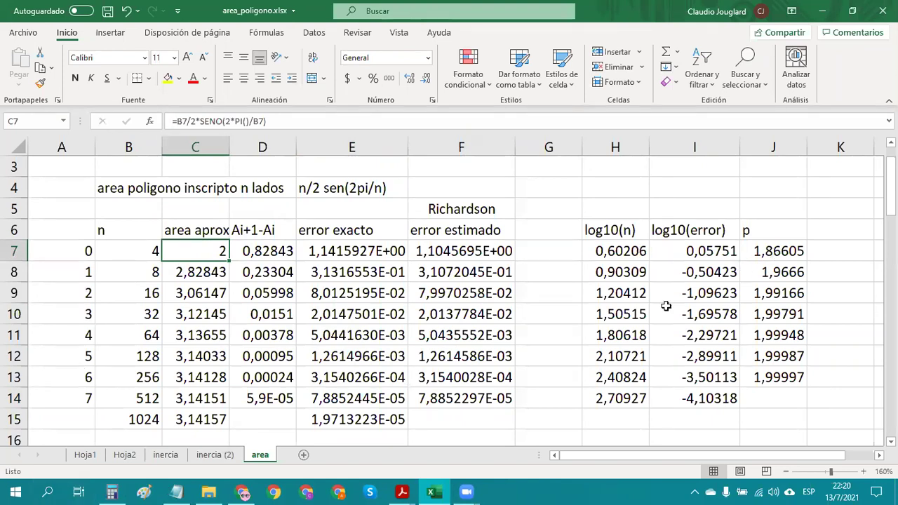
Switch to the CIVIL-CA-TP-ESP assignment in Acrobat Reader and re-examine convergence rate formula (2), highlighting the p term
click(402, 492)
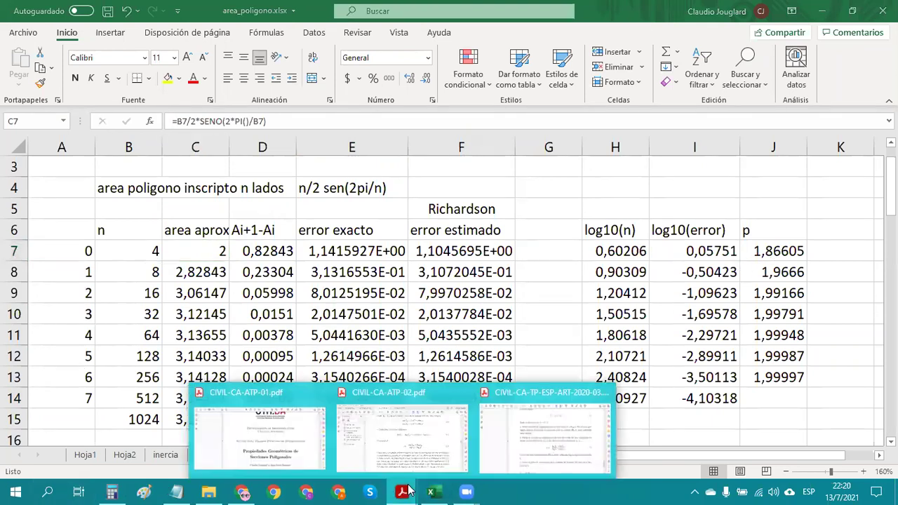
click(545, 445)
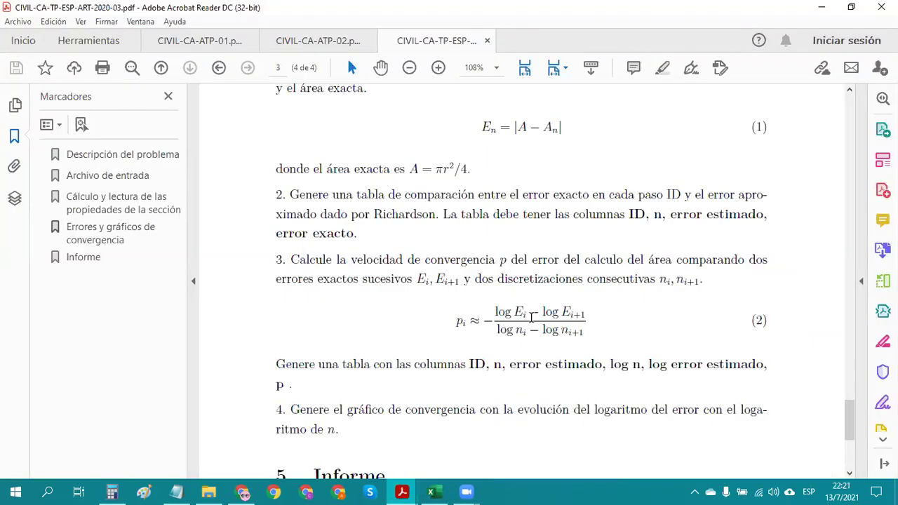
drag(468, 323, 456, 321)
click(505, 330)
Return to area_poligono.xlsx in Excel, highlight the convergence rates in J7:J13 and open the formula in J7 to inspect its references
click(434, 492)
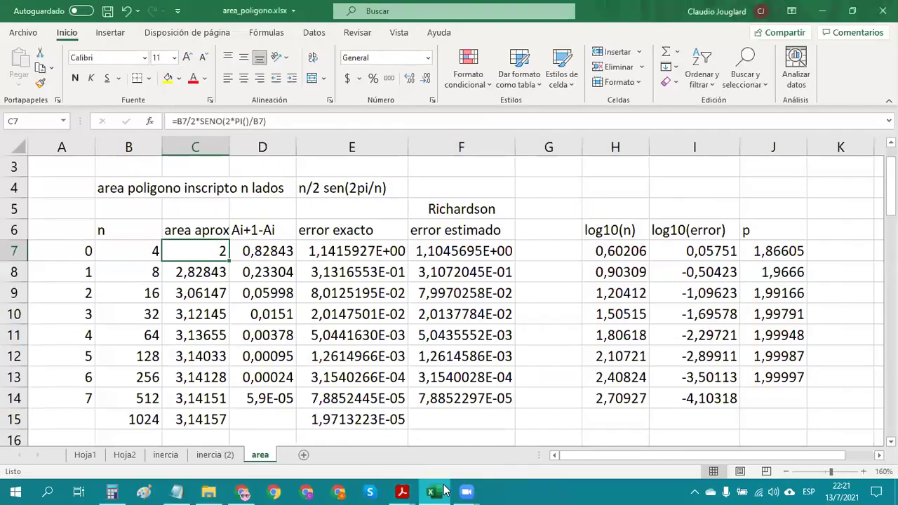
drag(782, 254, 800, 372)
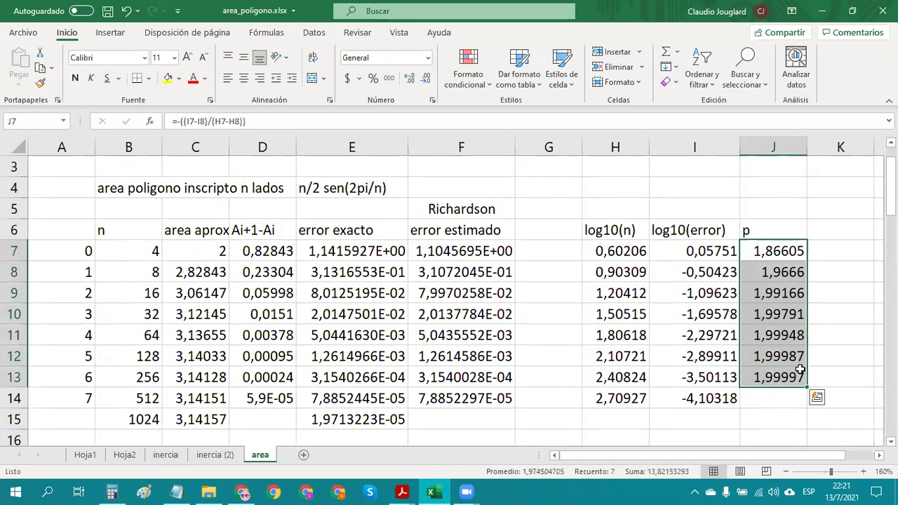
click(779, 255)
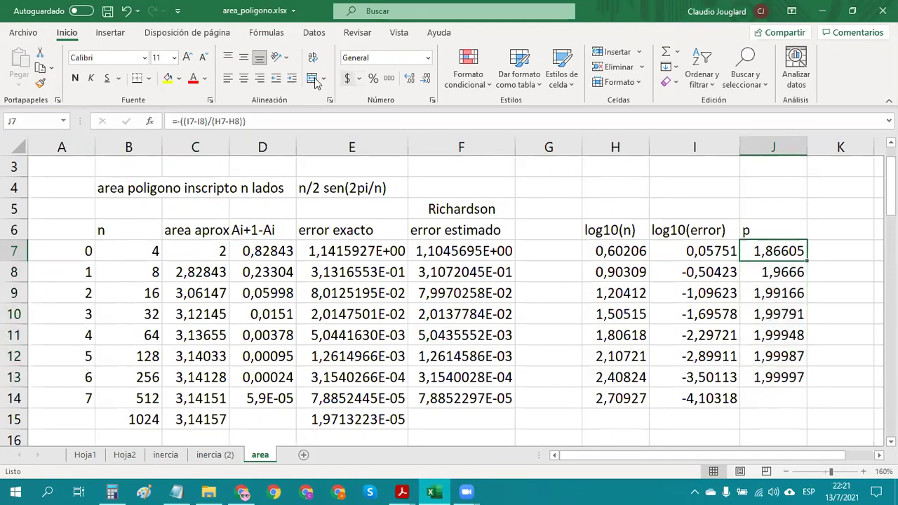
click(232, 121)
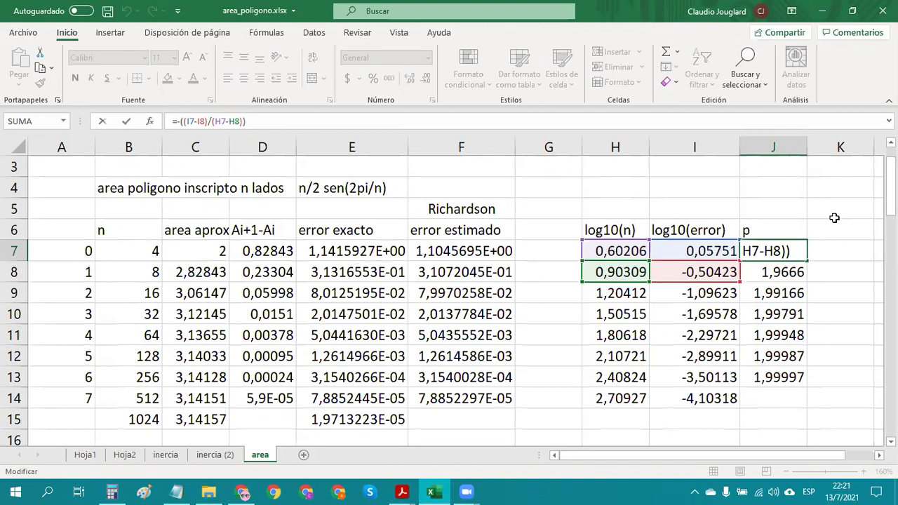
Leave the J7 formula and highlight the subdivisions in B8:B12 and the convergence rates in J8:J13 to compare their trend
key(ctrl+Return)
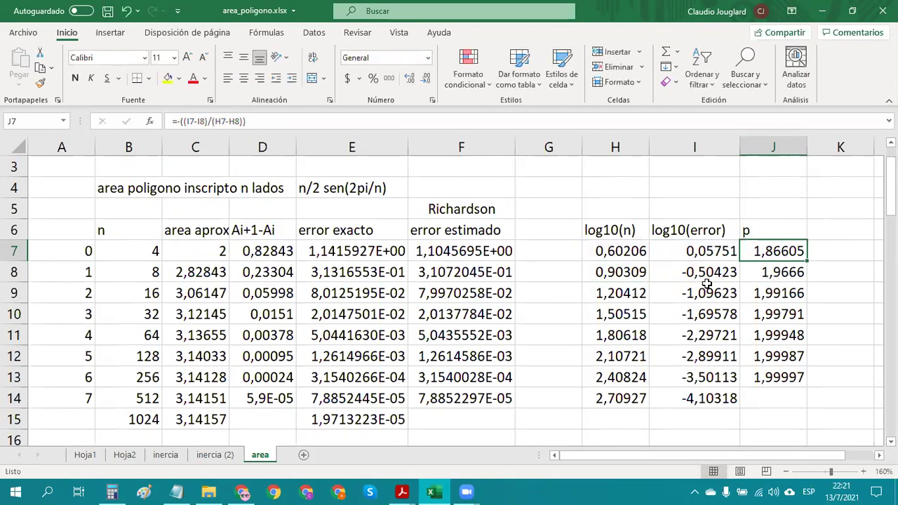
drag(133, 277, 133, 359)
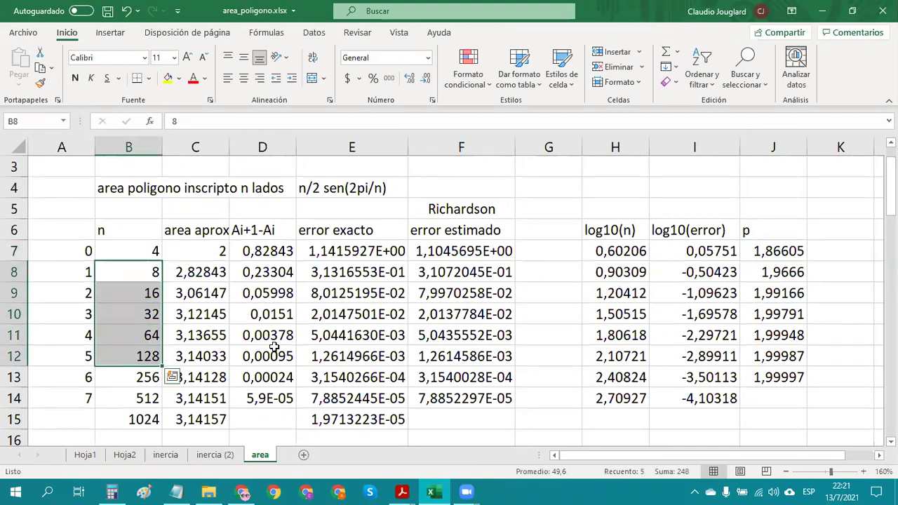
click(781, 274)
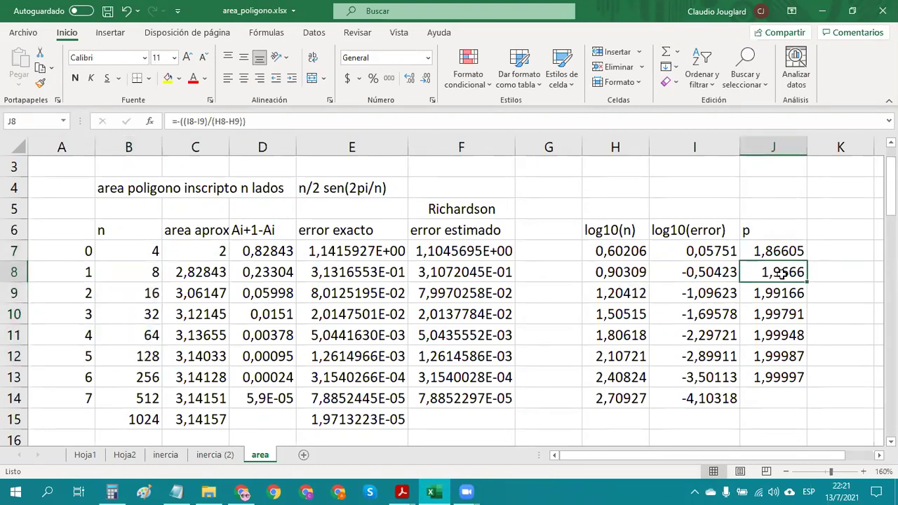
drag(780, 277, 780, 303)
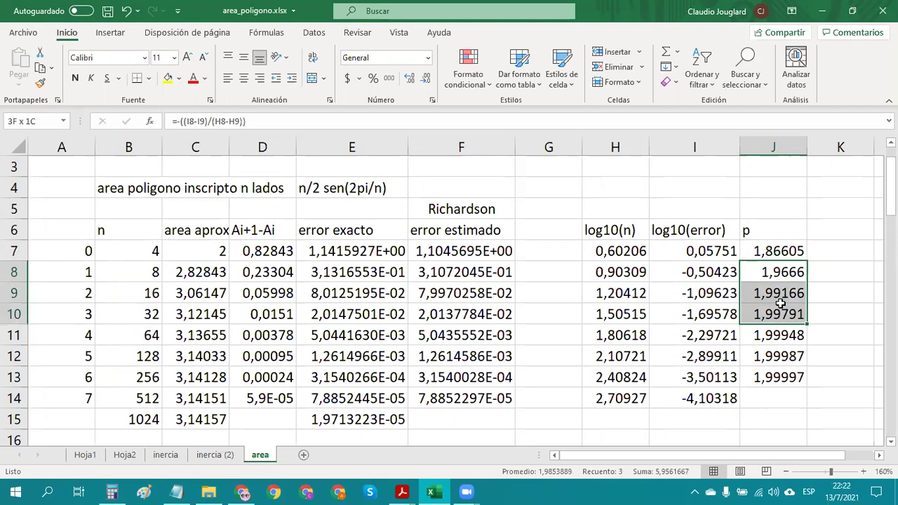
click(772, 228)
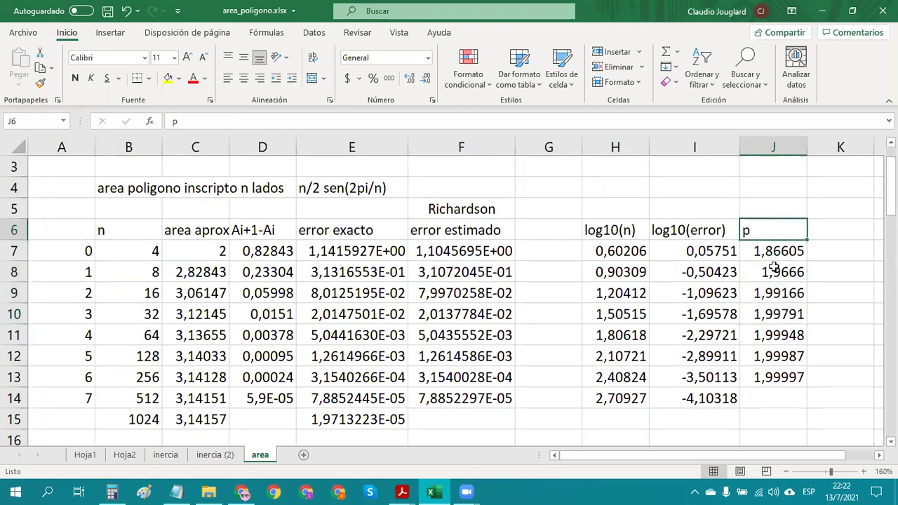
drag(772, 278, 770, 377)
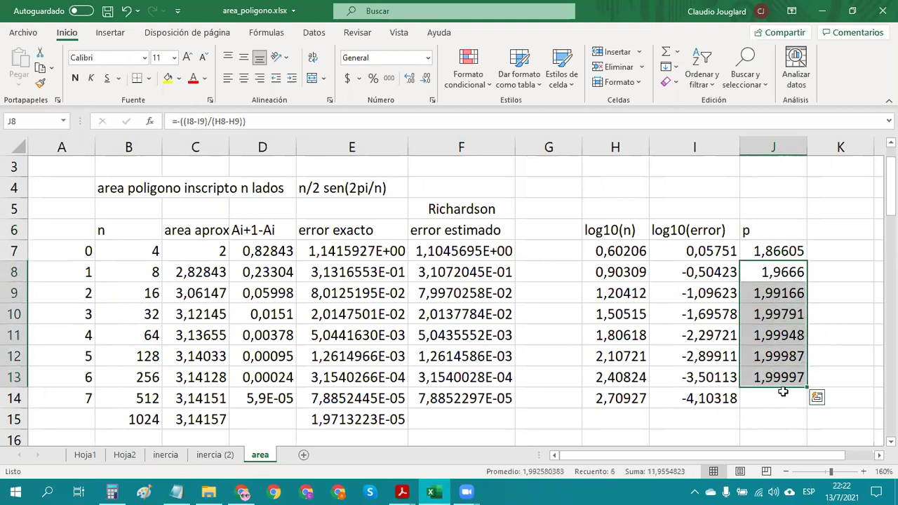
click(785, 399)
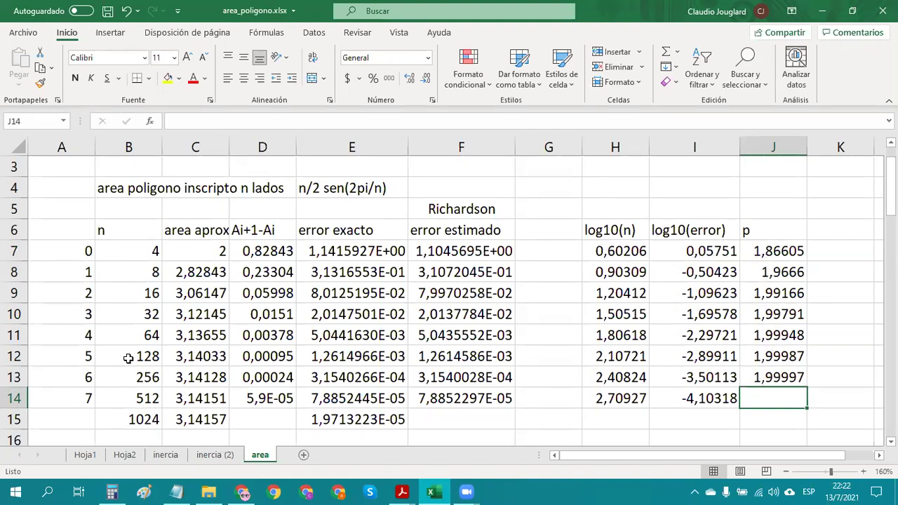
Reduce the sheet zoom to 86% and examine the logarithmic error chart with its slope triangle below the table
scroll(456, 256, down, 5)
scroll(450, 268, up, 2)
scroll(453, 271, up, 1)
scroll(453, 269, down, 1)
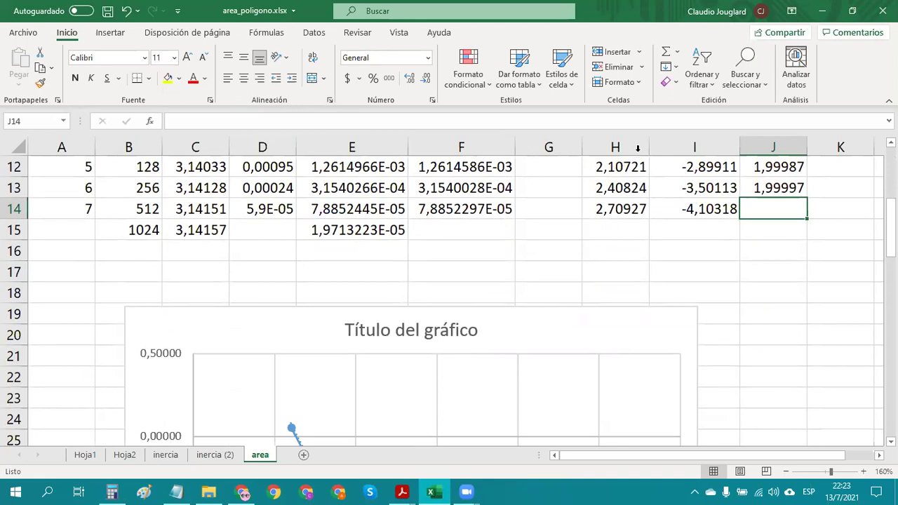
click(820, 472)
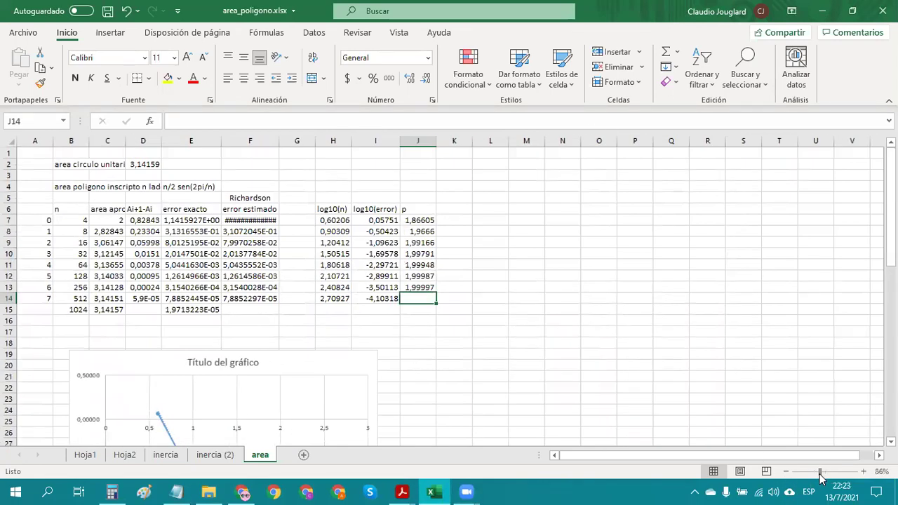
scroll(538, 315, down, 5)
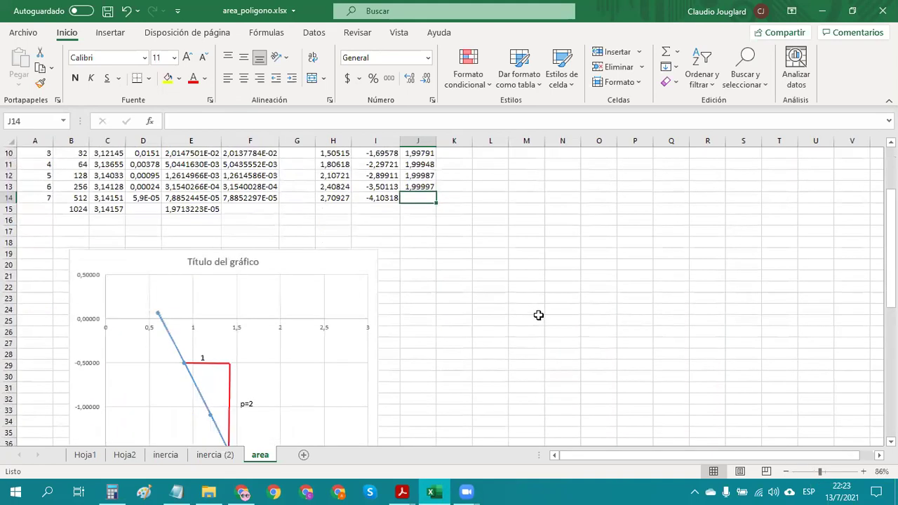
scroll(255, 271, down, 2)
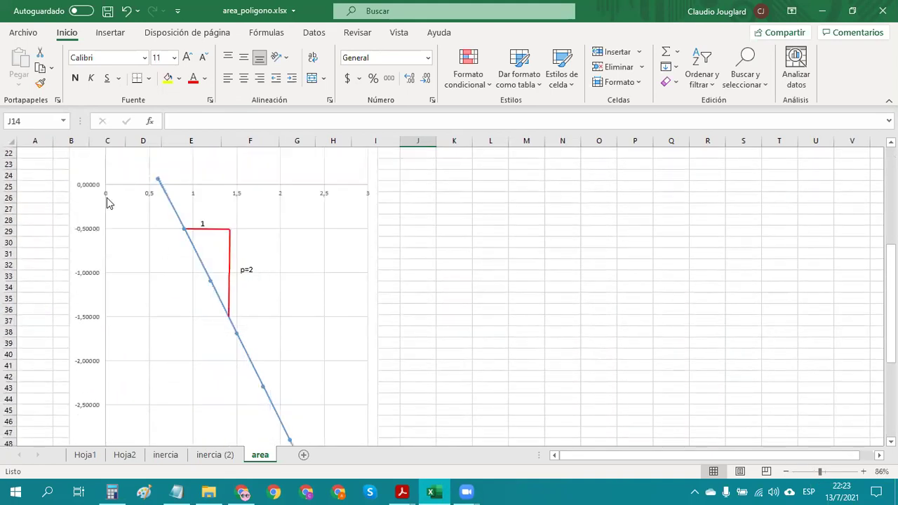
scroll(103, 359, up, 4)
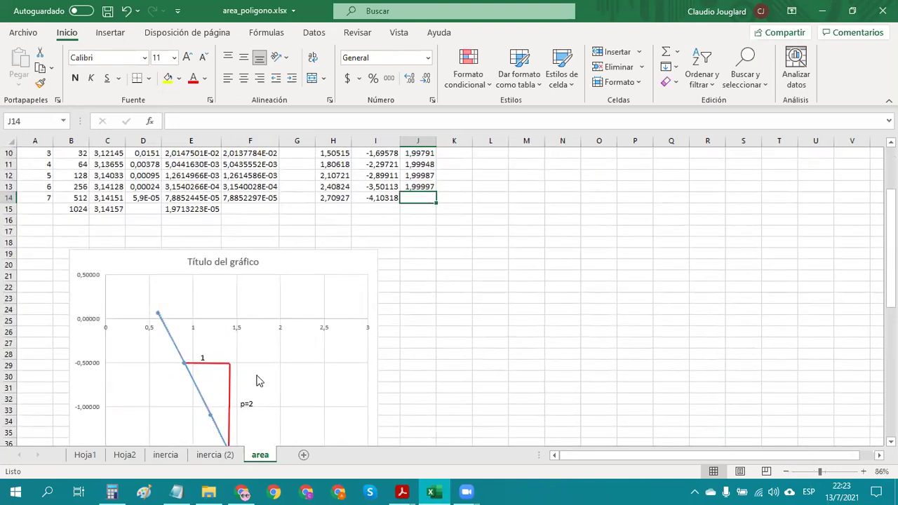
scroll(256, 379, down, 1)
scroll(256, 379, down, 3)
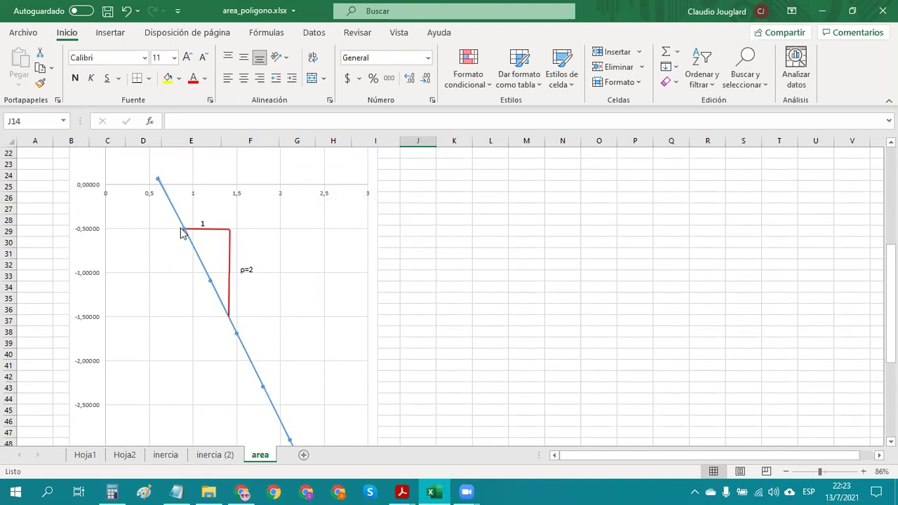
Widen column F so the first Richardson error estimate displays in full
scroll(421, 208, up, 6)
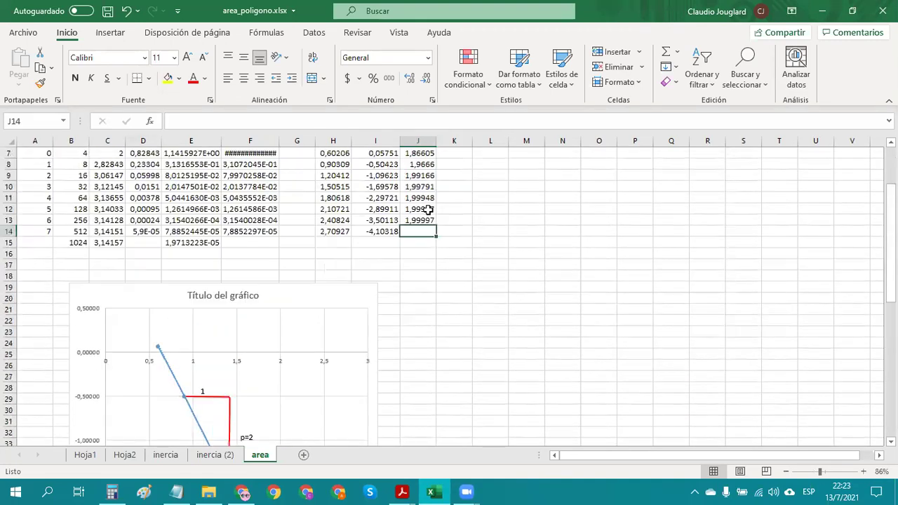
click(281, 186)
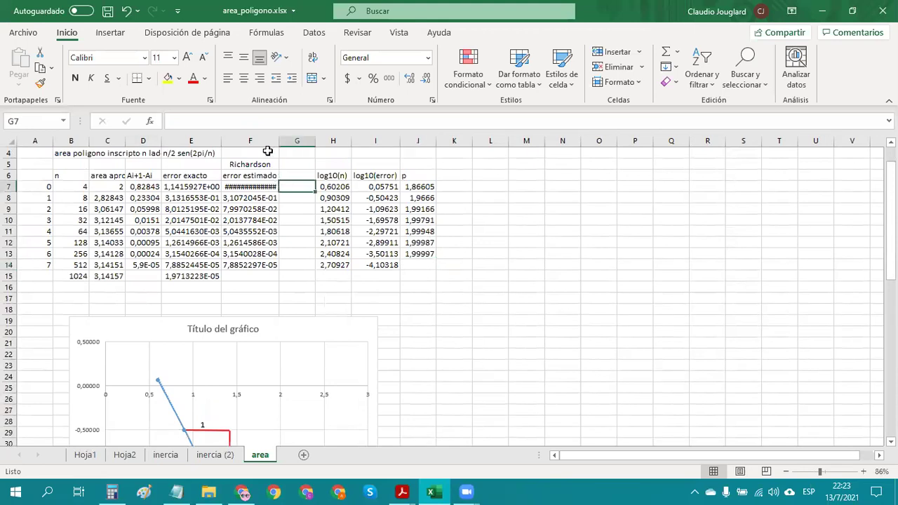
drag(293, 141, 297, 140)
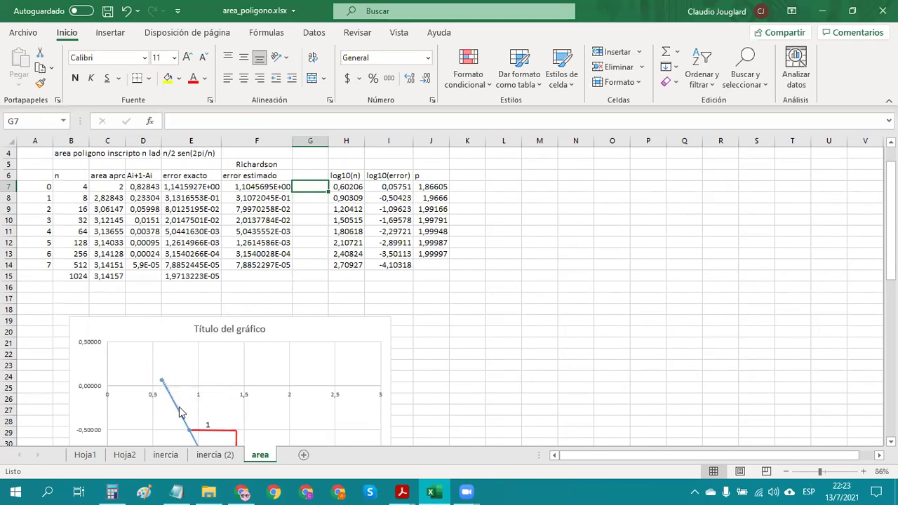
Compare the log10(n) and log10(error) table with the convergence line along the chart, including the p=2 slope triangle
scroll(270, 387, down, 5)
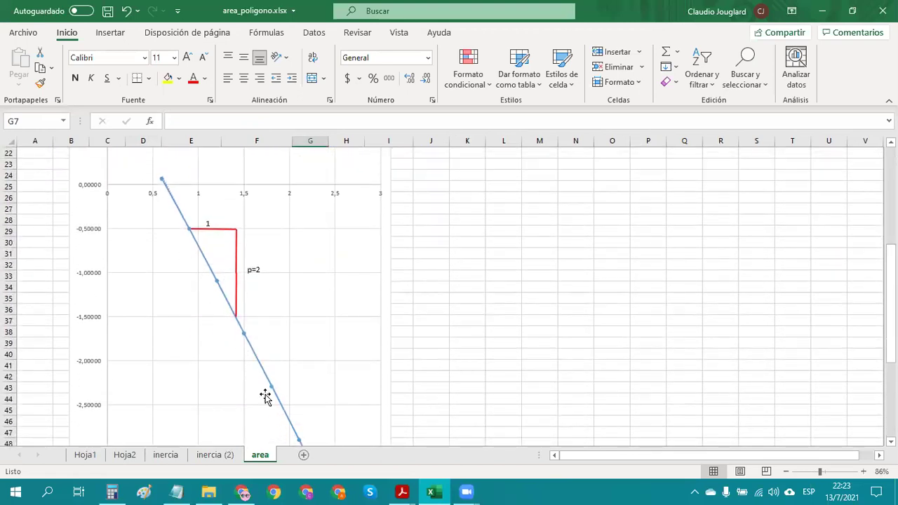
scroll(535, 363, up, 7)
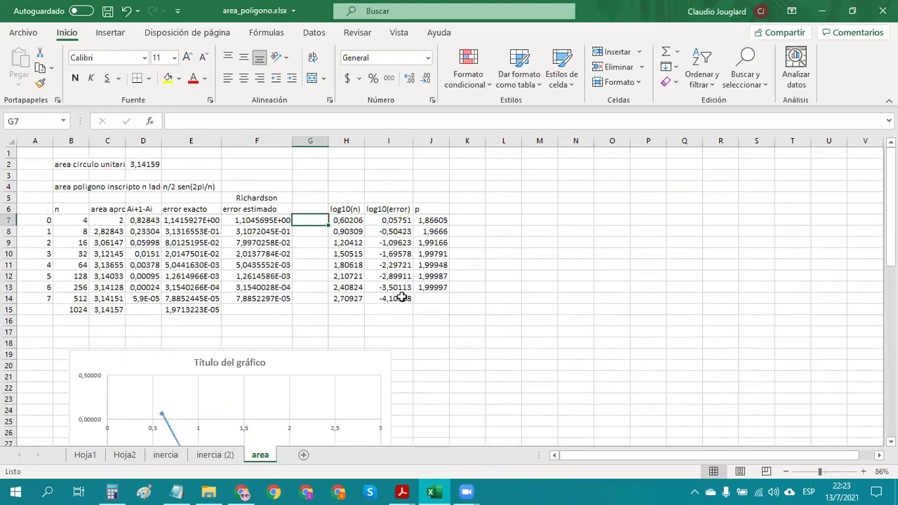
scroll(489, 406, down, 5)
scroll(489, 405, down, 7)
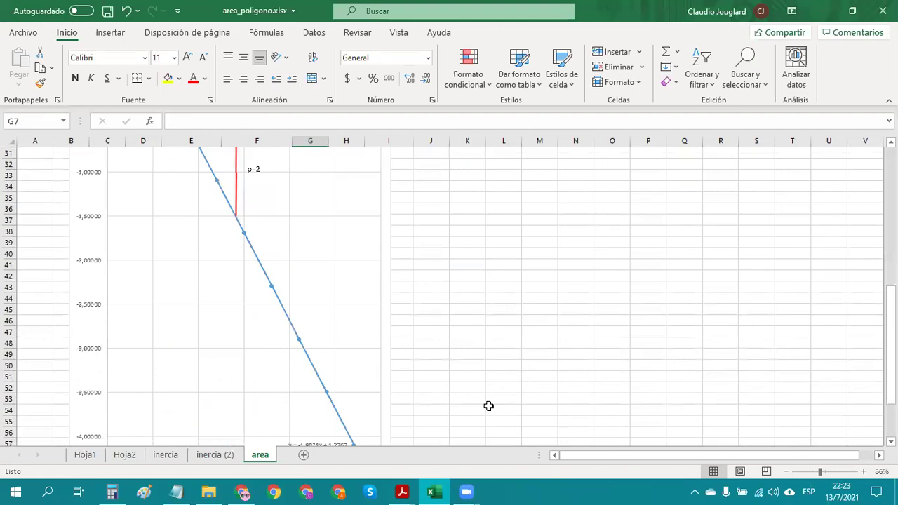
scroll(489, 405, up, 7)
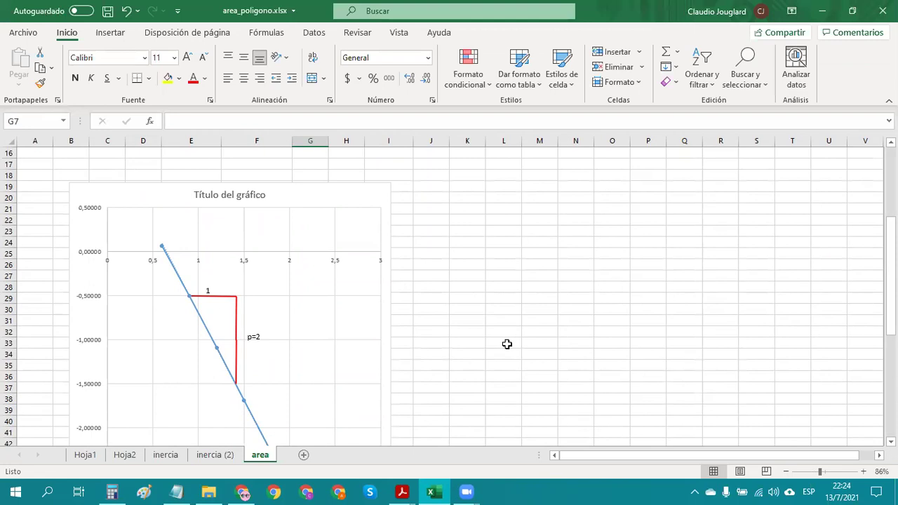
scroll(506, 343, down, 2)
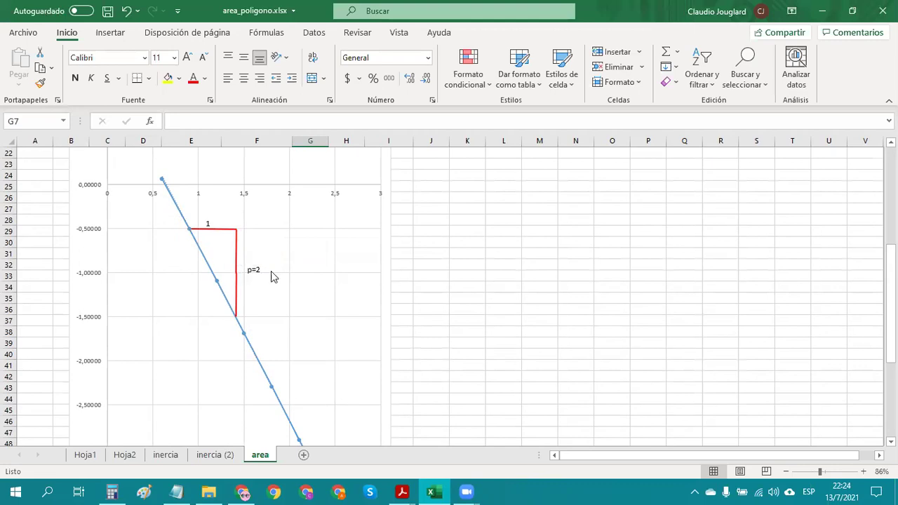
Highlight the convergence rates in J7:J13 and compare them with the p=2 slope label on the chart
scroll(472, 223, up, 6)
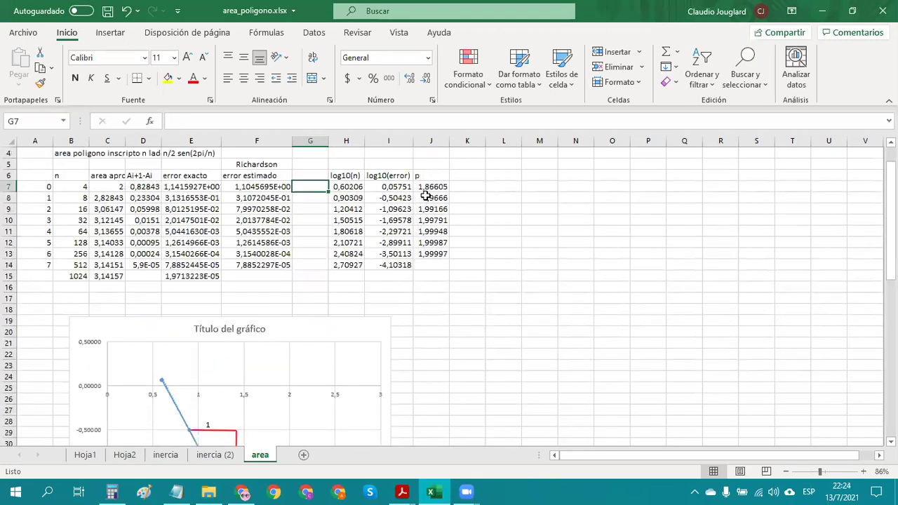
drag(427, 187, 431, 254)
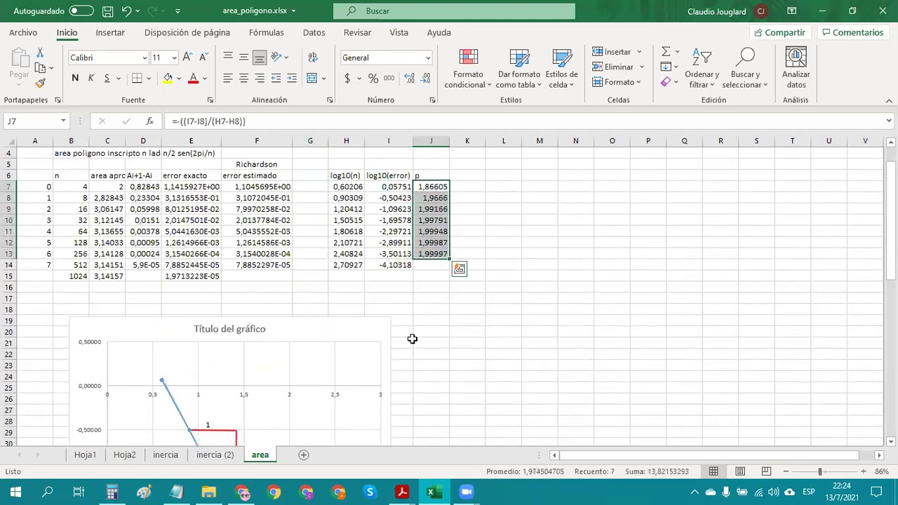
scroll(435, 344, down, 8)
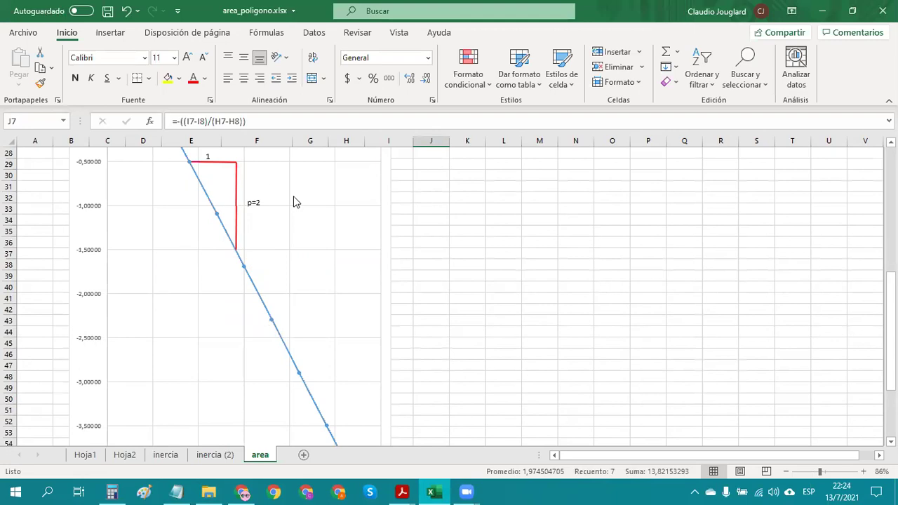
scroll(541, 174, up, 6)
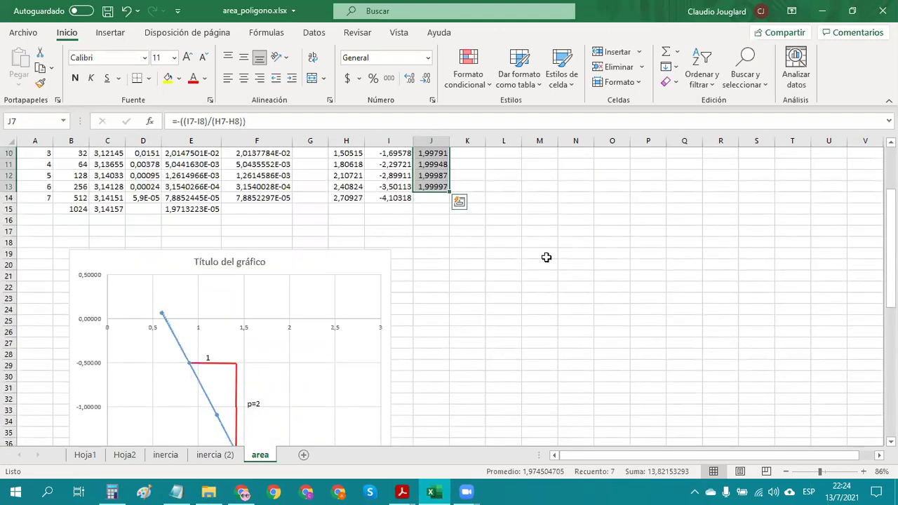
click(247, 400)
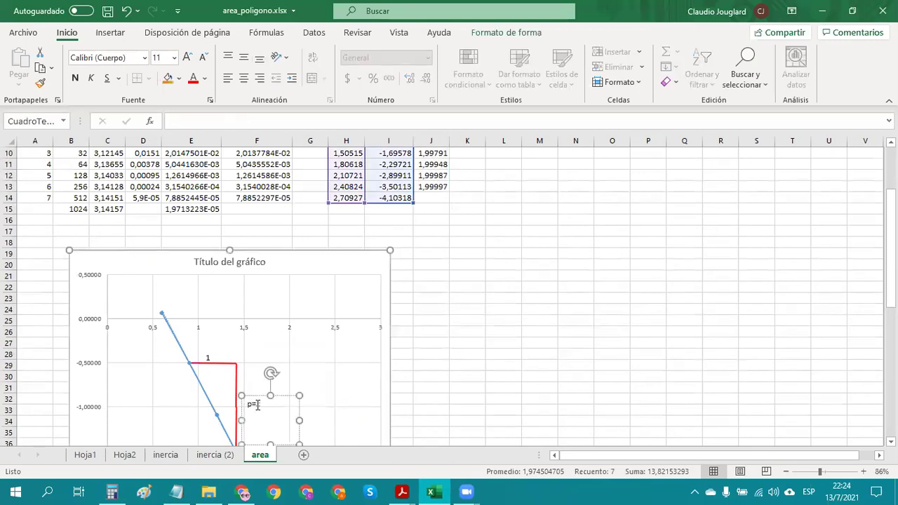
click(472, 287)
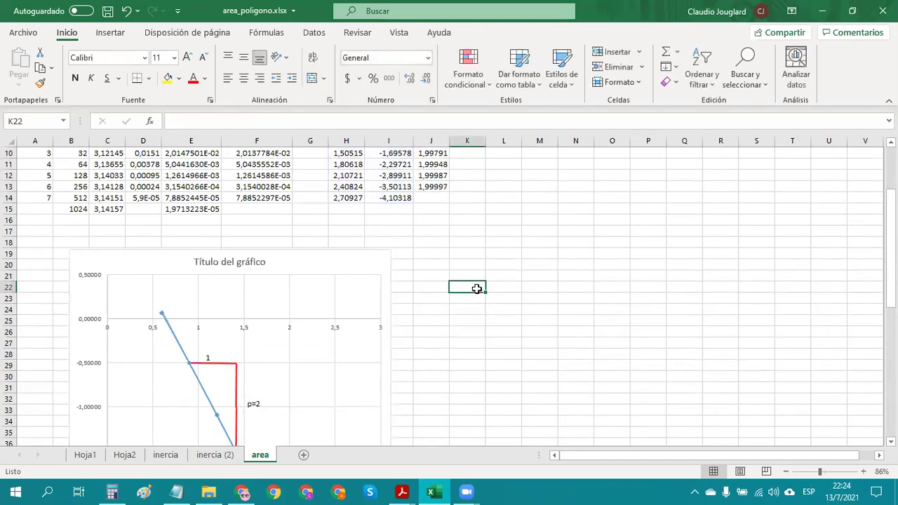
Return to the error table and inspect the Richardson estimate formula in F7
scroll(445, 231, up, 3)
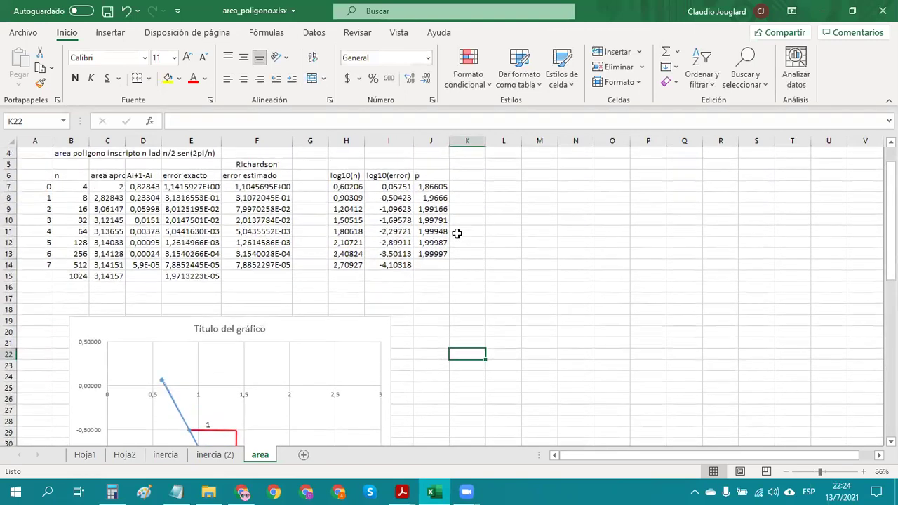
scroll(458, 252, down, 1)
scroll(435, 265, up, 1)
click(249, 220)
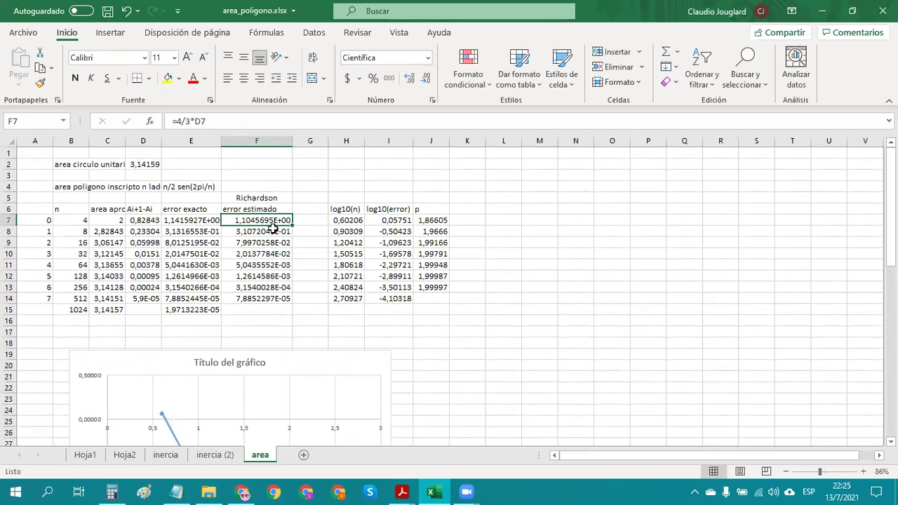
Switch to CIVIL-CA-ATP-02.pdf in Acrobat Reader and skim the theory through to equations (10) and (11) on logarithmic errors
click(402, 492)
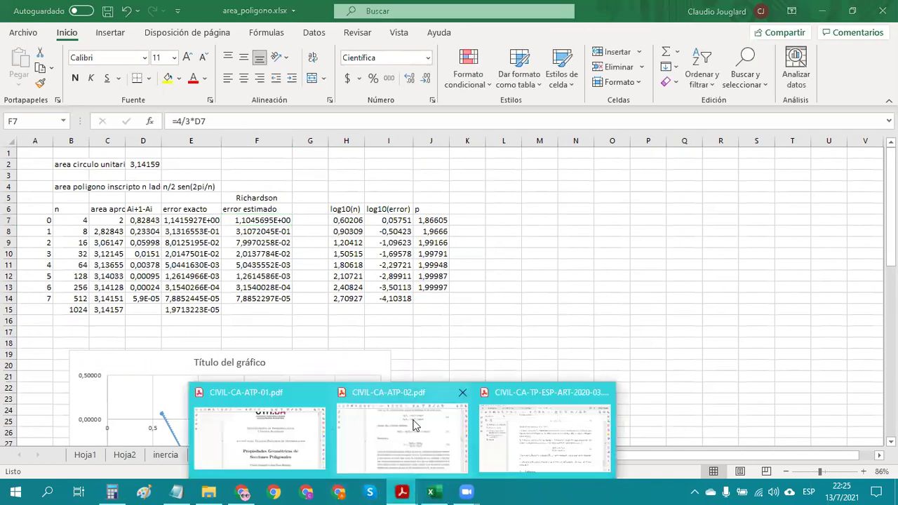
click(414, 424)
scroll(484, 313, up, 5)
scroll(493, 309, up, 15)
scroll(493, 309, up, 20)
scroll(495, 312, down, 5)
scroll(495, 313, down, 20)
scroll(499, 327, down, 18)
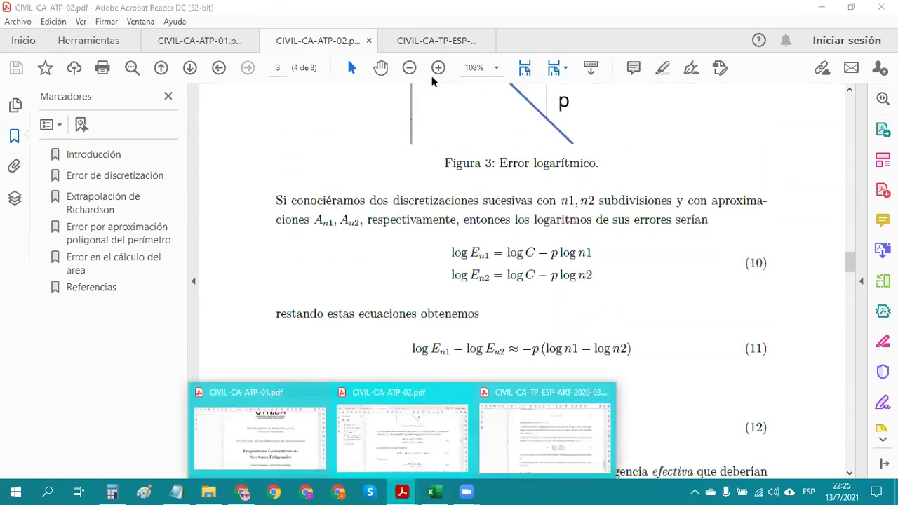
Switch to the CIVIL-CA-TP-ESP-ART-2020-03.pdf assignment and review it from the convergence tasks back to Figure 2 of the quarter circle
click(434, 42)
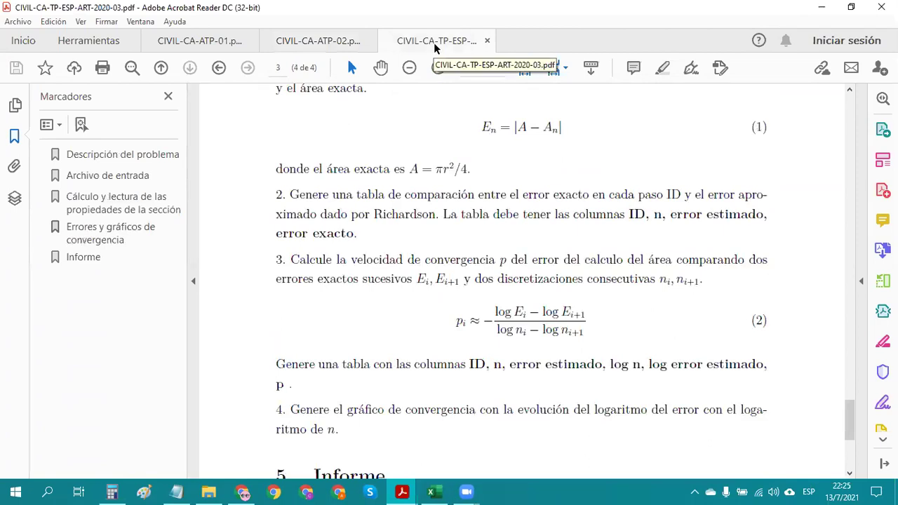
scroll(505, 257, down, 2)
scroll(507, 257, up, 4)
scroll(507, 257, up, 10)
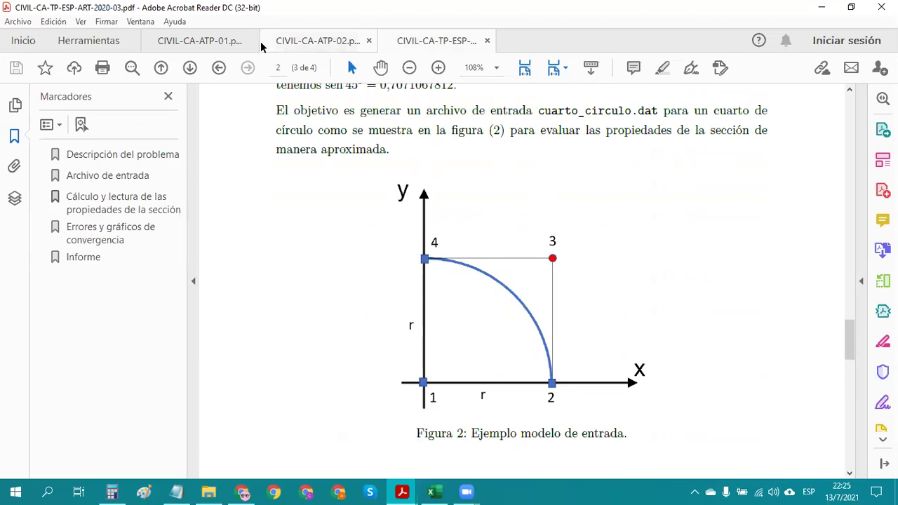
Glance at CIVIL-CA-ATP-01.pdf, then return to CIVIL-CA-ATP-02.pdf and review equation (9) and the logarithmic error graph in Figure 3
click(210, 40)
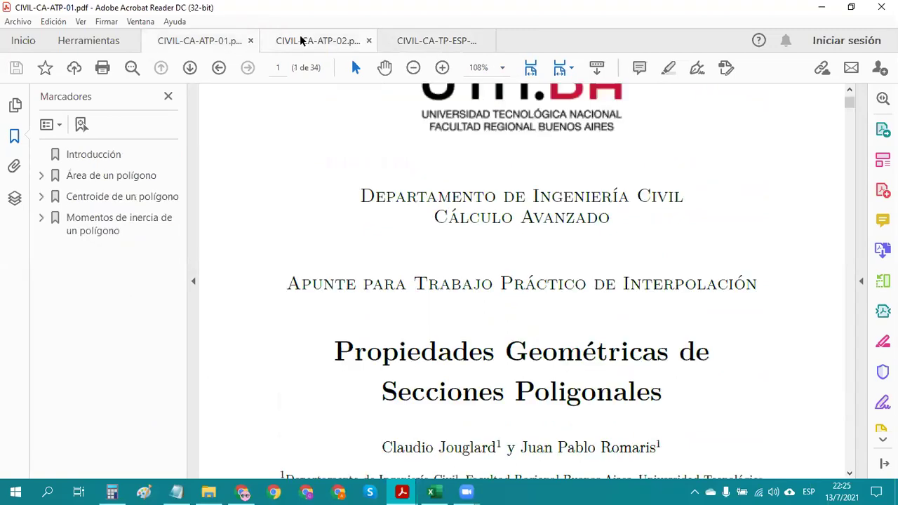
click(301, 40)
scroll(370, 275, down, 7)
scroll(369, 270, up, 6)
scroll(369, 271, up, 15)
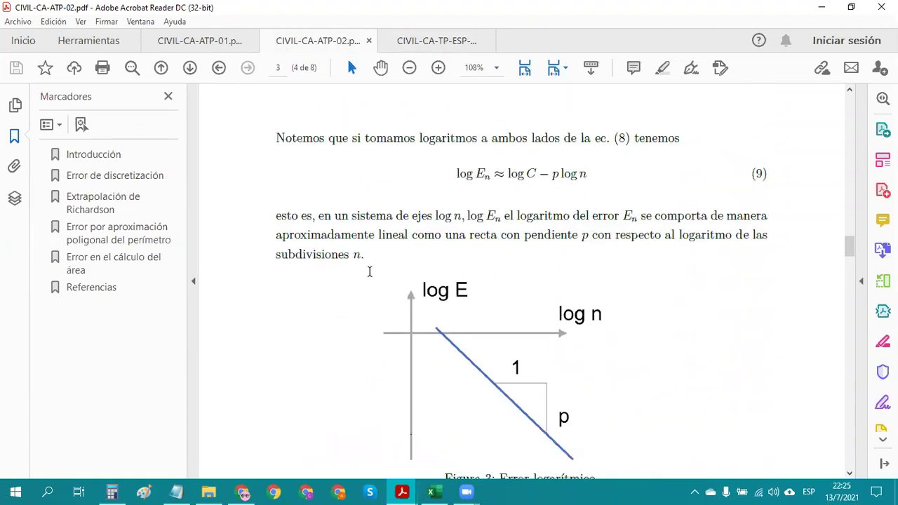
Review the discretization error theory, from equations (7) and (8) back to Figures 1 and 2, then ahead to convergence-rate equation (12)
scroll(370, 276, up, 1)
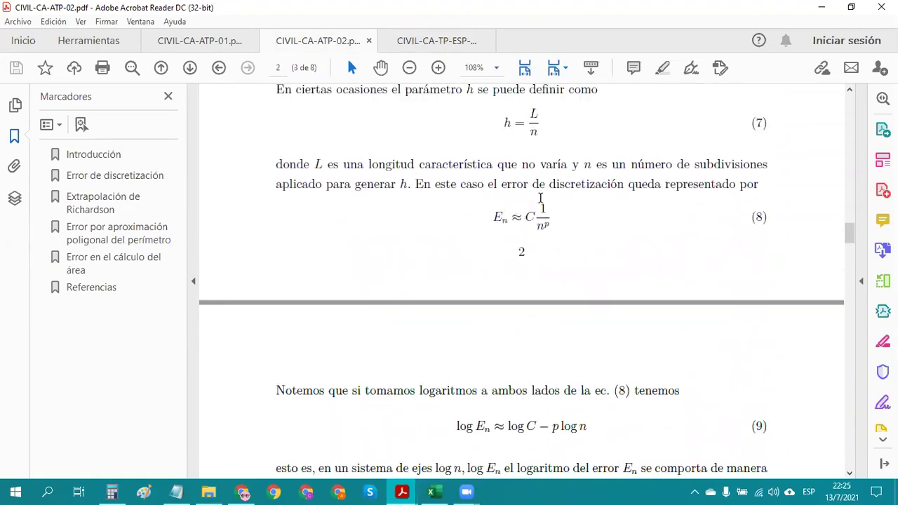
scroll(541, 237, down, 2)
scroll(595, 352, up, 19)
scroll(595, 355, up, 20)
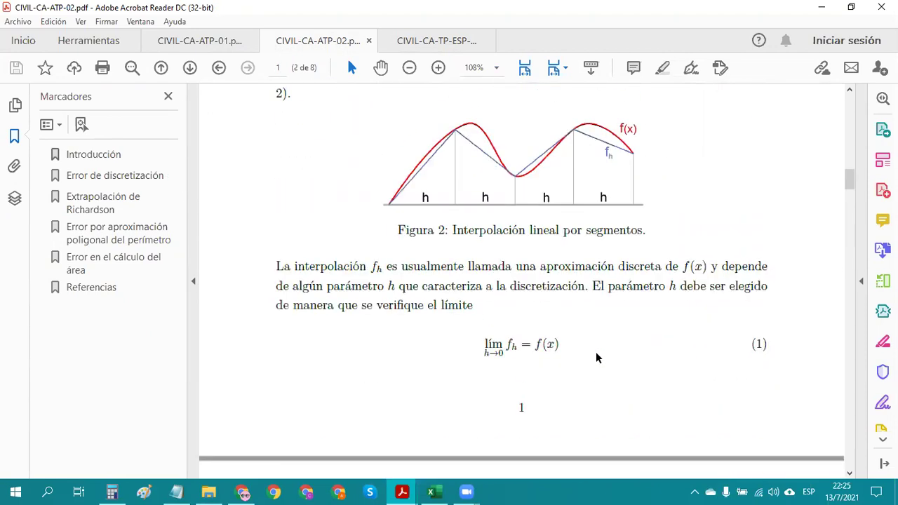
scroll(595, 357, down, 8)
scroll(761, 388, down, 20)
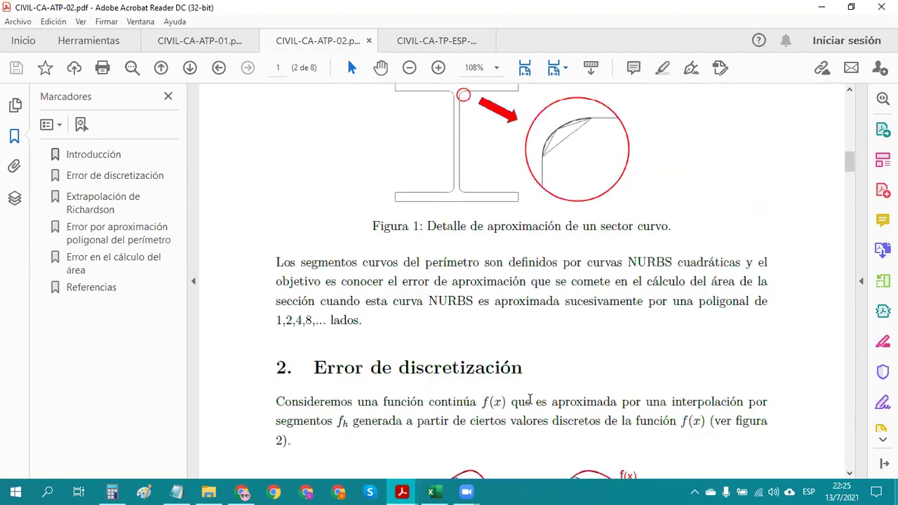
scroll(524, 412, down, 20)
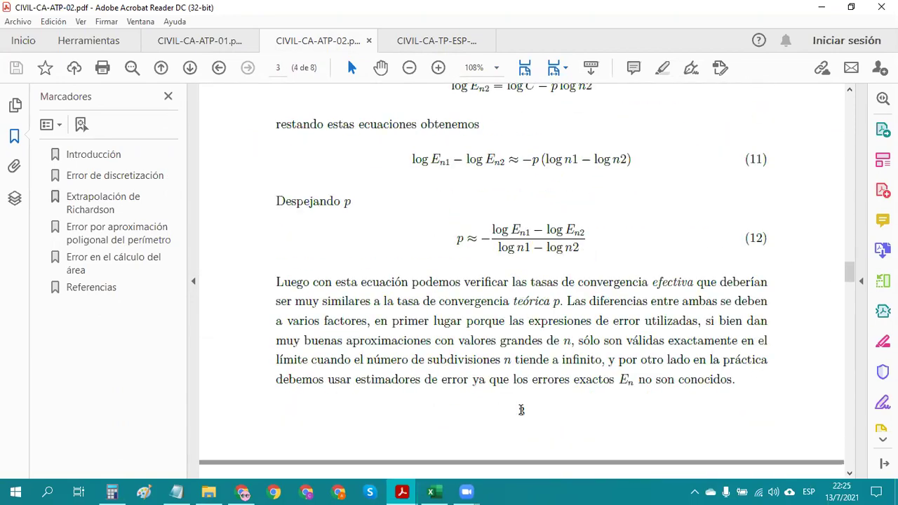
scroll(514, 417, down, 2)
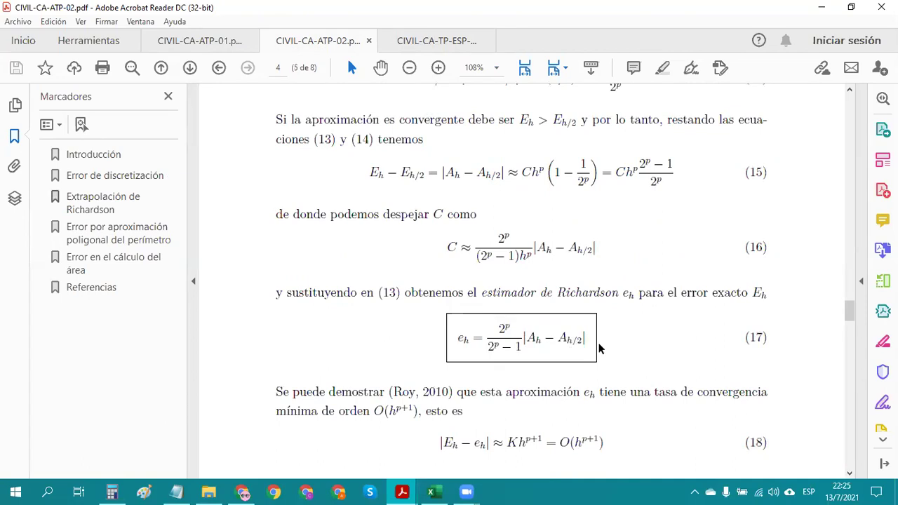
Review Richardson's estimator from equation (17) through the total error in (23), then highlight the p = 2 expression in equation (19)
scroll(516, 362, down, 3)
scroll(516, 362, down, 3)
scroll(516, 362, up, 3)
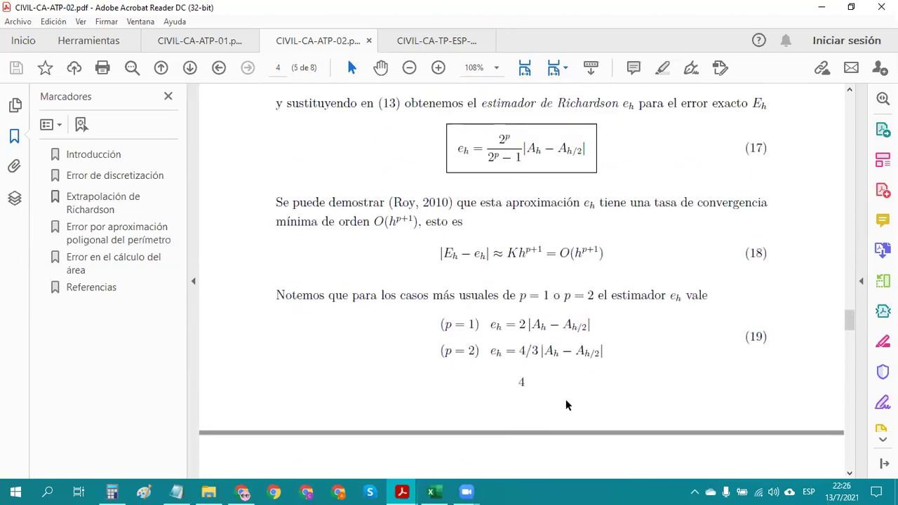
scroll(561, 406, down, 5)
scroll(560, 406, down, 6)
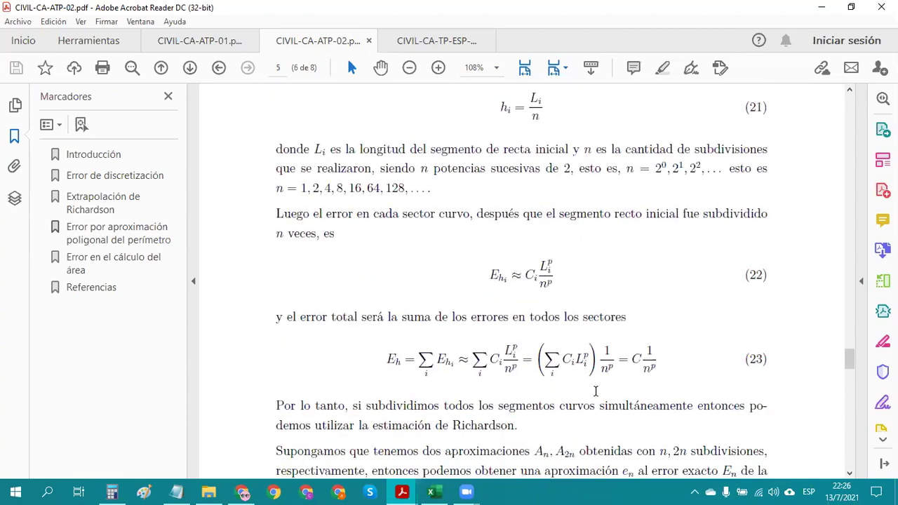
scroll(648, 330, down, 1)
scroll(591, 237, up, 7)
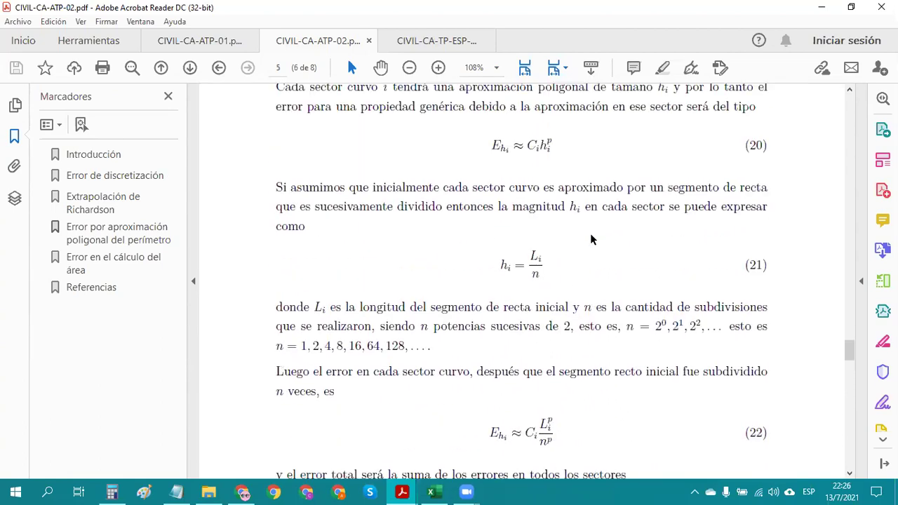
scroll(592, 237, up, 5)
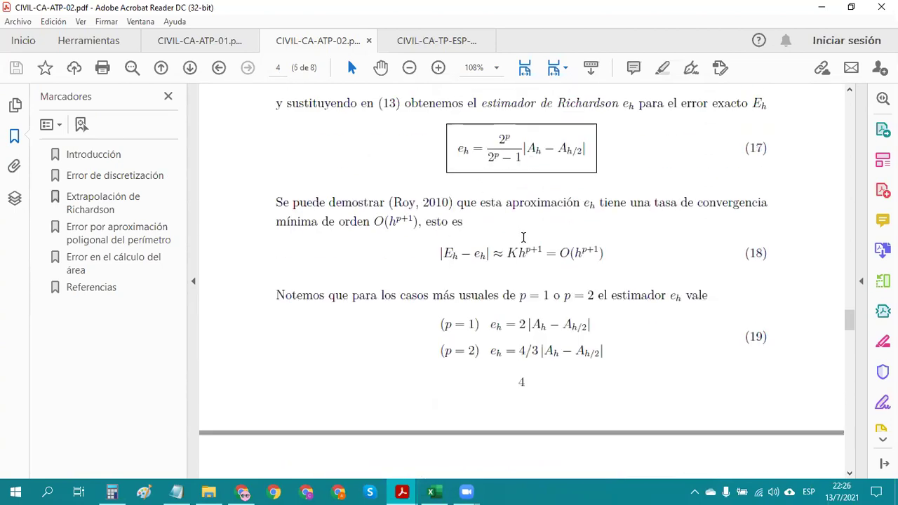
drag(522, 351, 615, 351)
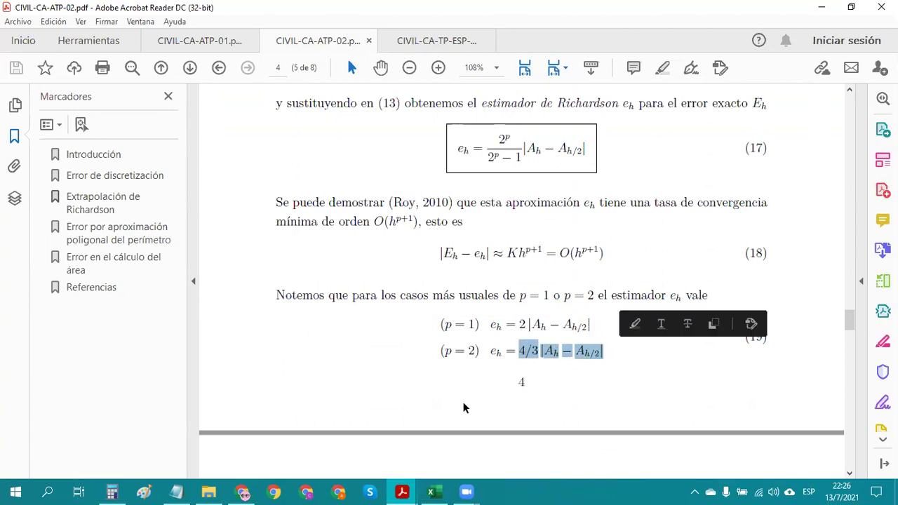
Switch to area_poligono.xlsx in Excel and inspect the convergence rates in J7:J13, the n values and the log10(n) formulas in H7 and H8
click(432, 491)
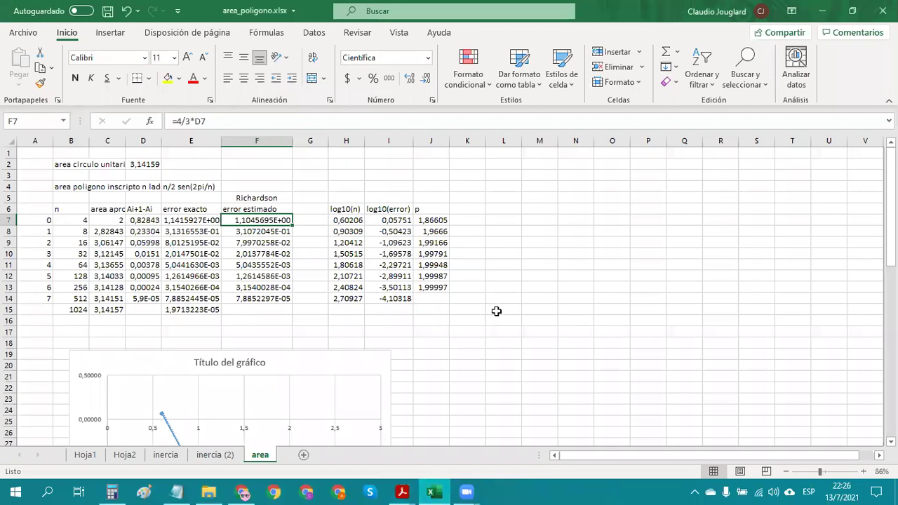
scroll(496, 312, down, 4)
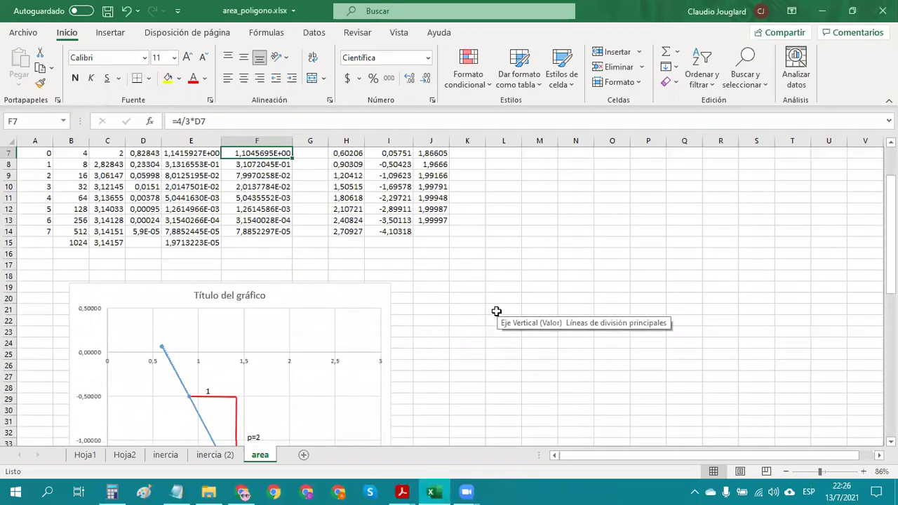
scroll(496, 316, up, 4)
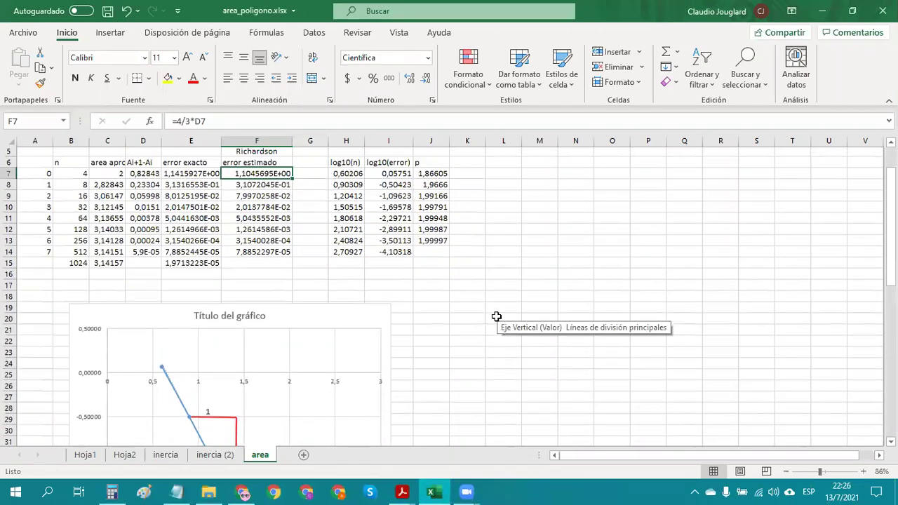
drag(430, 220, 434, 285)
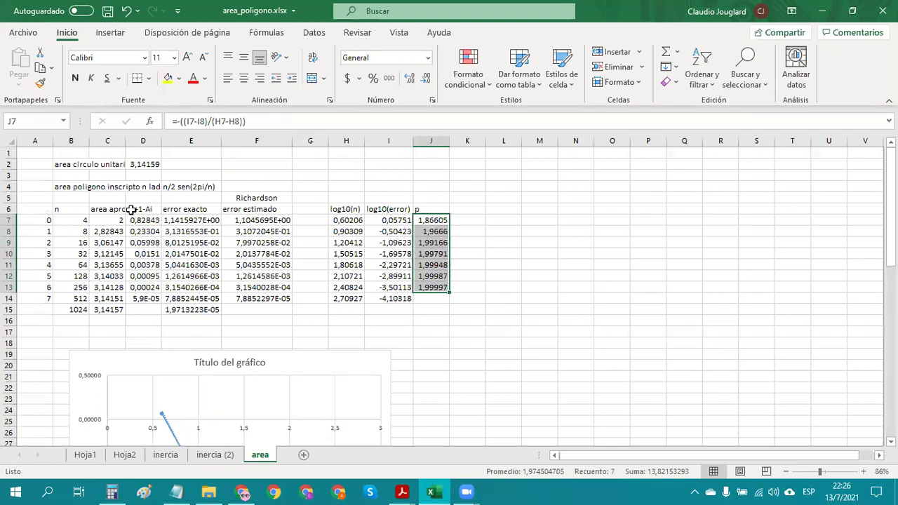
click(352, 221)
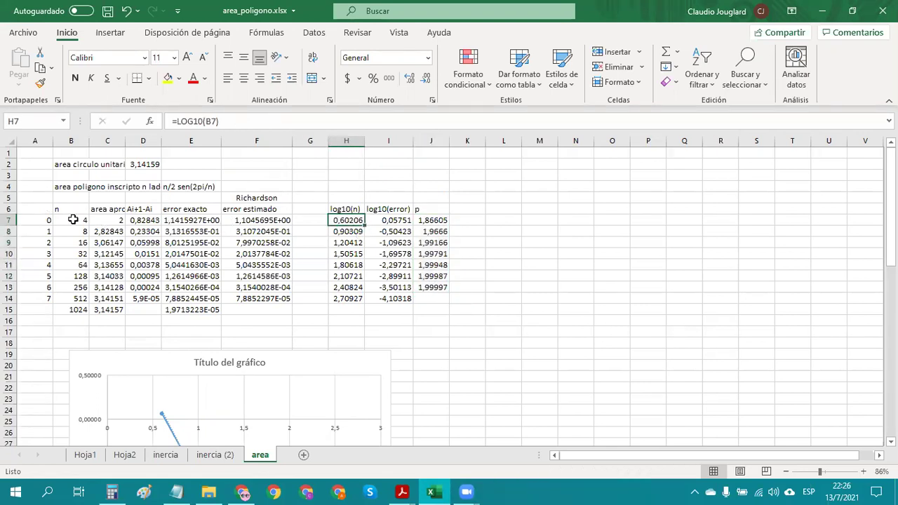
drag(73, 220, 90, 263)
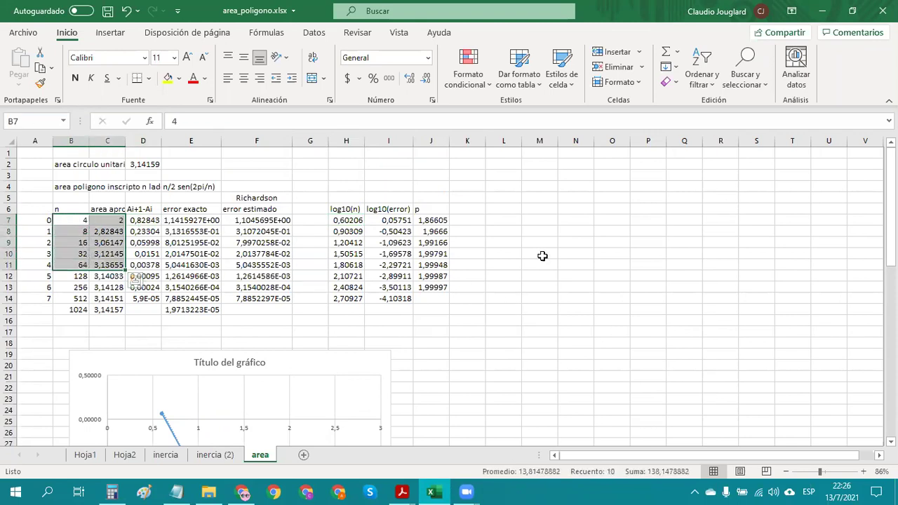
click(358, 232)
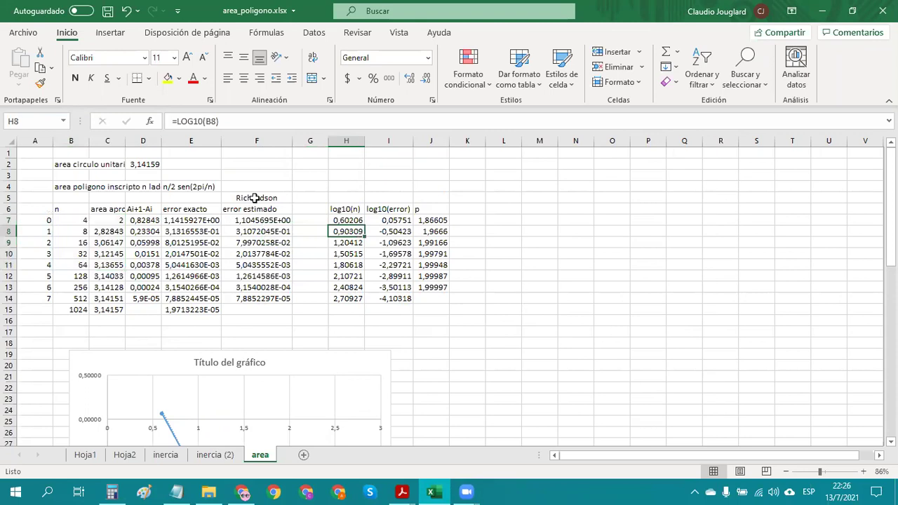
Point out the unit circle area, the initial side count in B7 and the Richardson estimated errors in F7:F14
click(70, 186)
drag(67, 175, 140, 162)
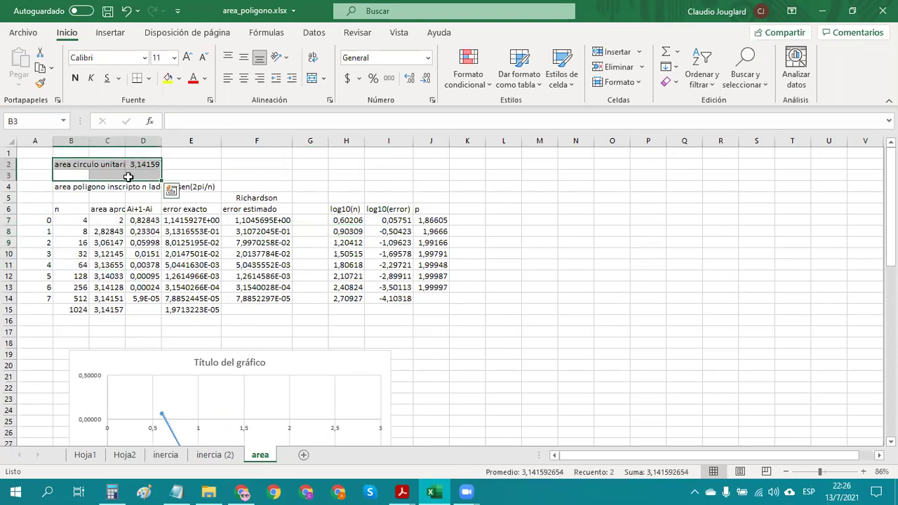
click(70, 220)
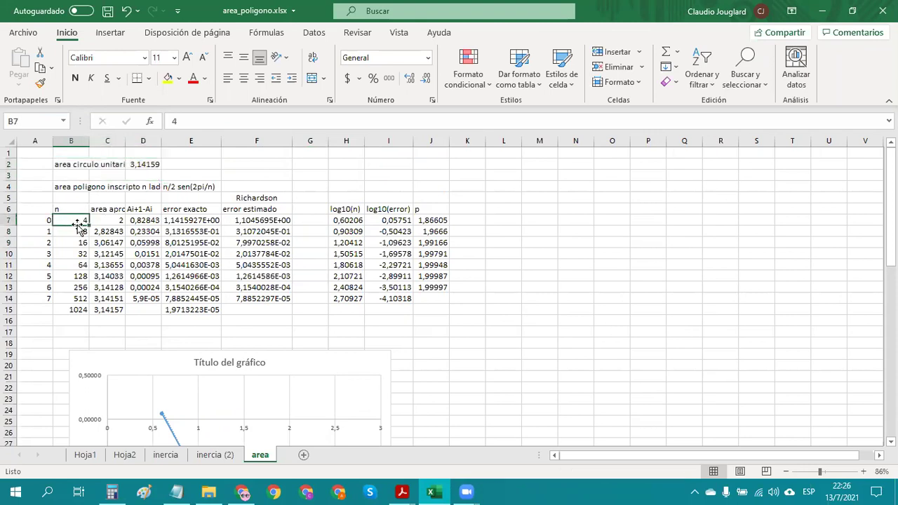
click(263, 221)
drag(263, 221, 279, 298)
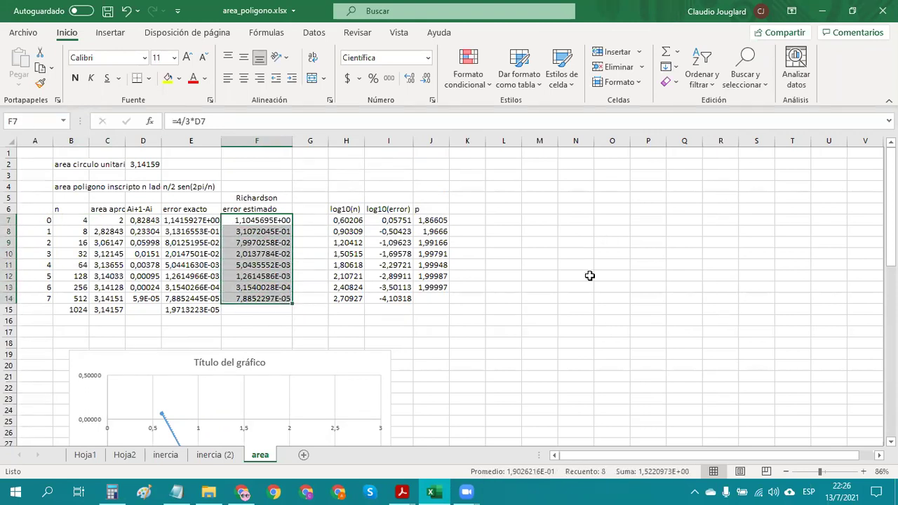
Examine the convergence chart below the table, from the slope triangle down to the trendline equation
scroll(591, 274, down, 4)
scroll(279, 184, down, 5)
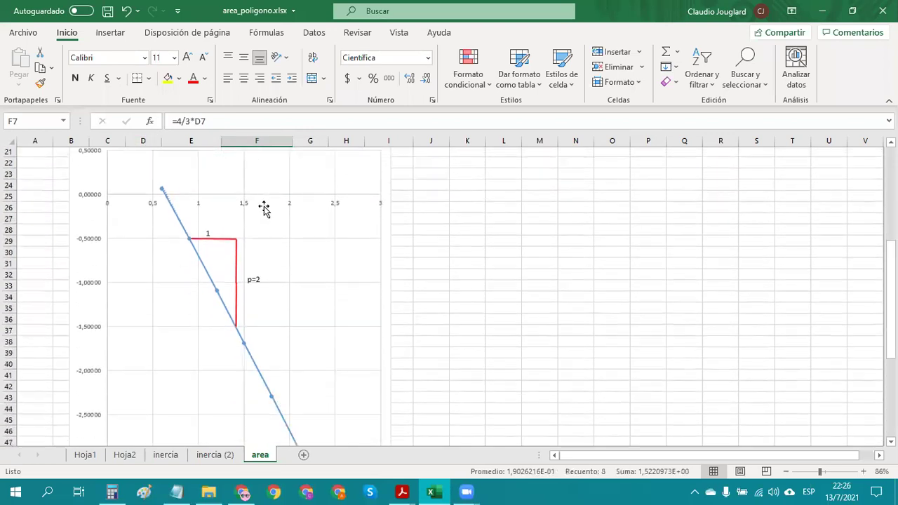
scroll(440, 285, down, 1)
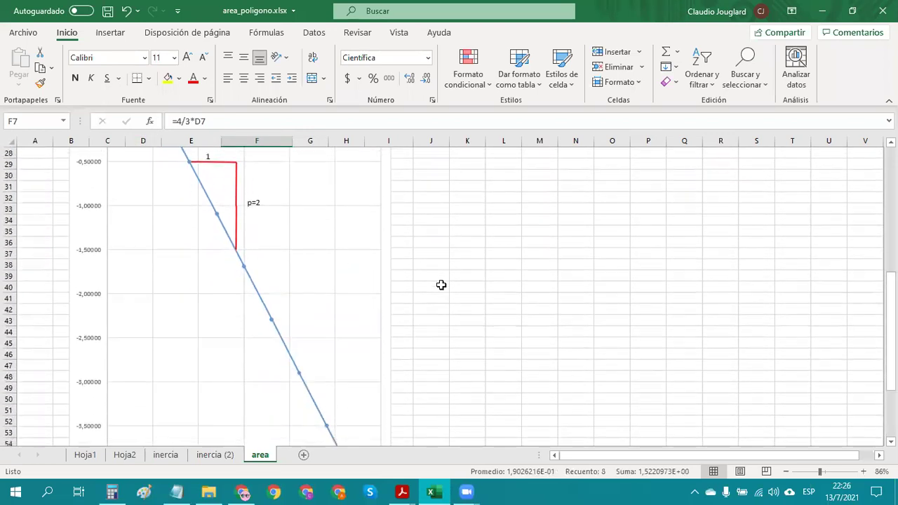
scroll(270, 266, down, 3)
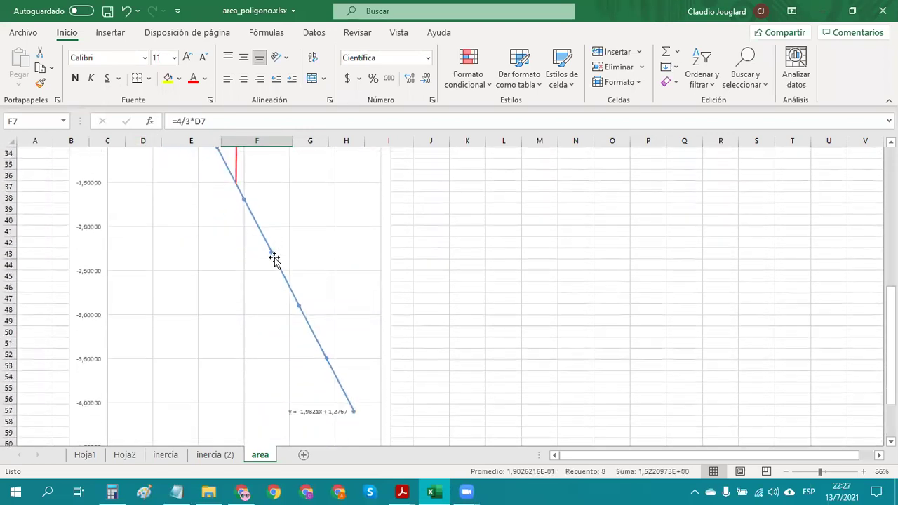
Switch to CIVIL-CA-TP-ESP-ART-2020-03.pdf and review task 3, highlighting the successive errors and consecutive discretizations used for the convergence rate
mouse_move(404, 491)
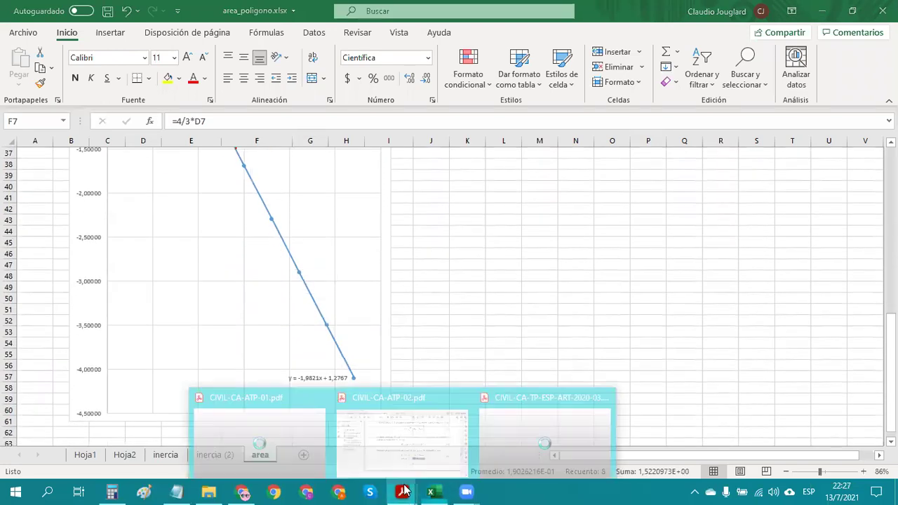
click(510, 454)
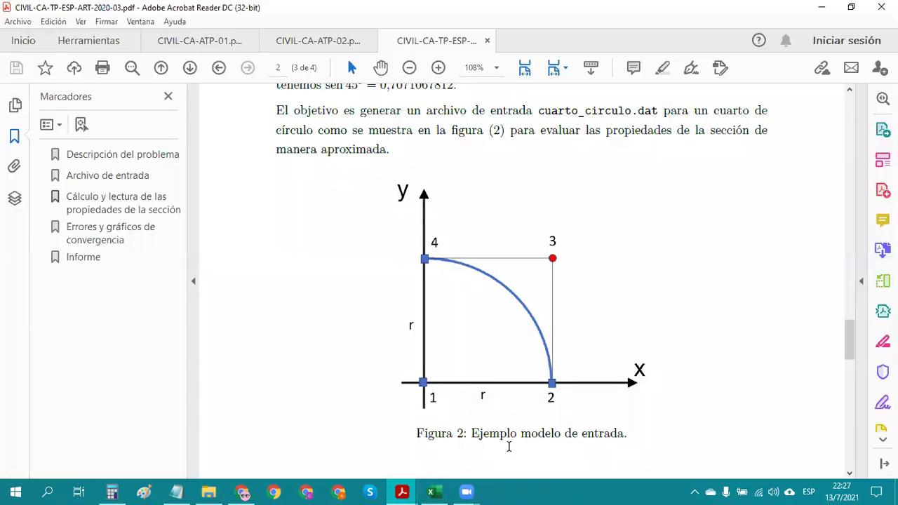
scroll(528, 313, up, 2)
scroll(527, 313, down, 10)
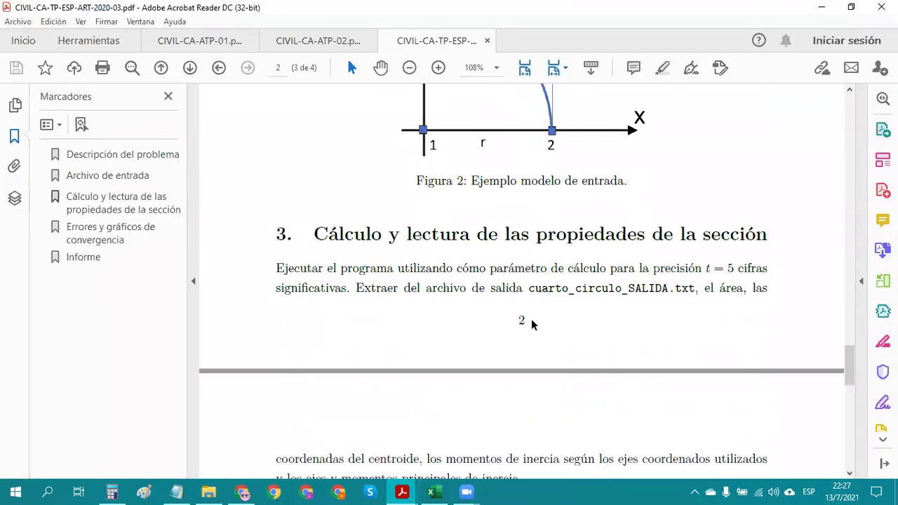
scroll(532, 323, down, 8)
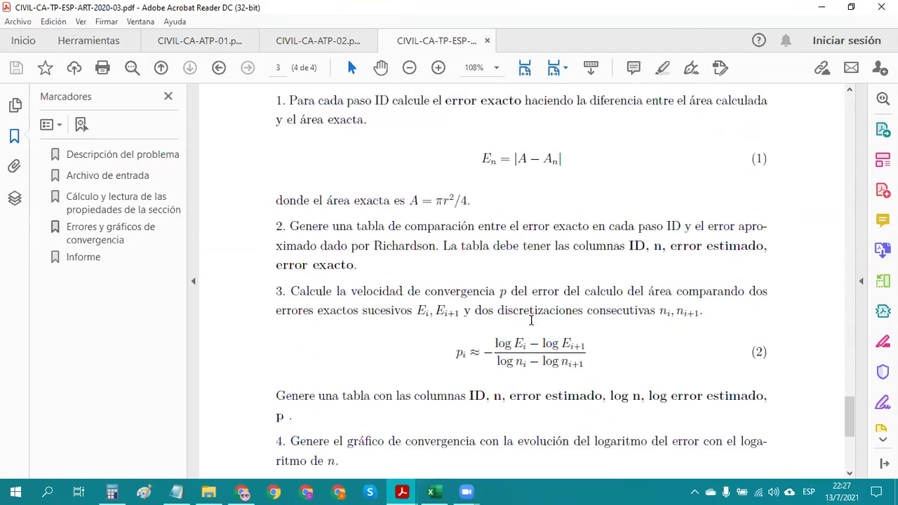
drag(381, 260, 698, 258)
drag(386, 279, 460, 280)
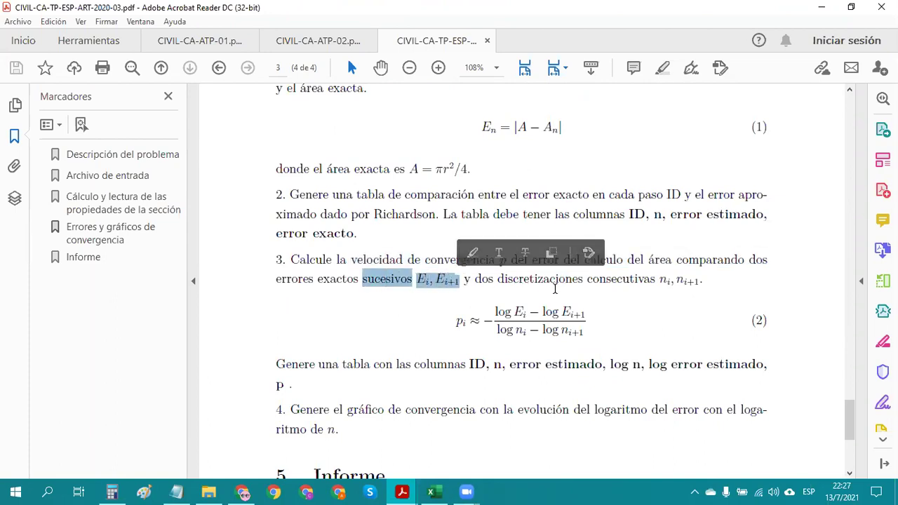
drag(659, 281, 698, 282)
click(698, 285)
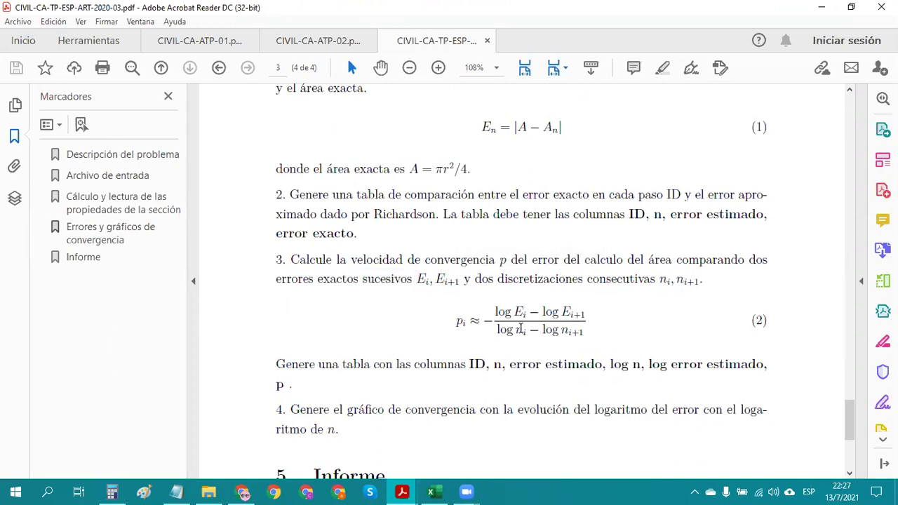
Highlight the required table columns ID, n, error estimado, log n, log error estimado and p, plus the task 4 convergence chart request
drag(334, 366, 766, 364)
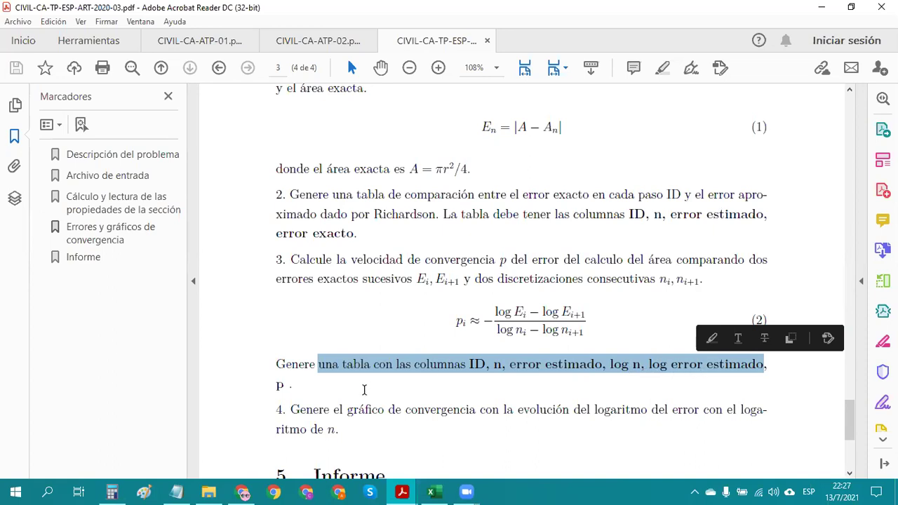
drag(298, 389, 262, 390)
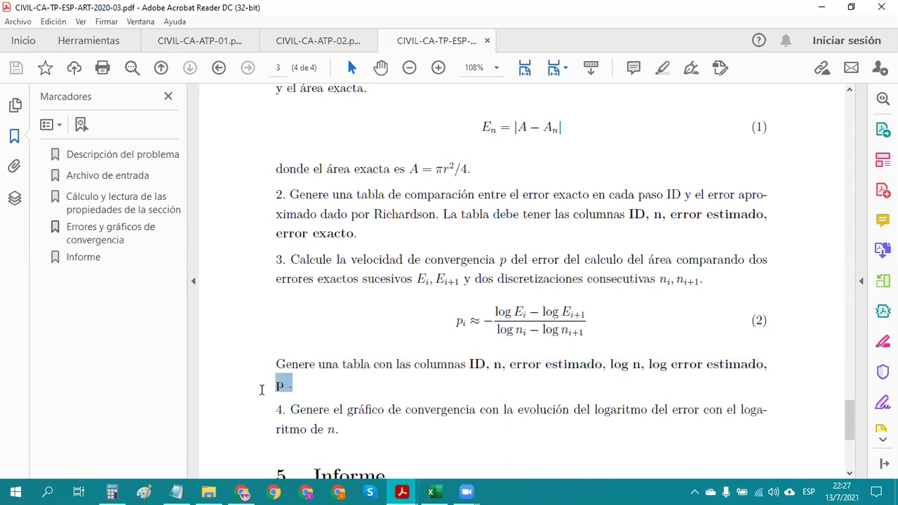
click(318, 395)
scroll(317, 397, down, 3)
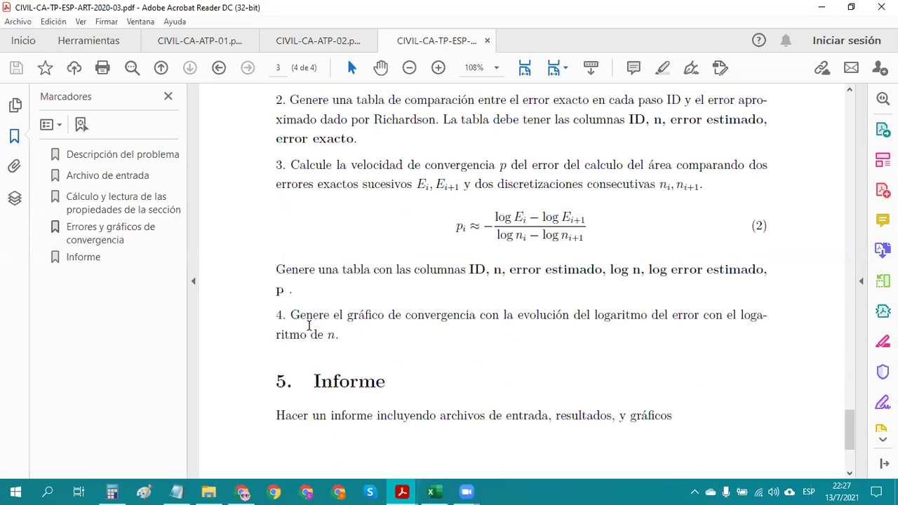
drag(298, 314, 343, 337)
Return to area_poligono.xlsx and examine the convergence chart's line and its p=2 slope triangle
click(433, 491)
scroll(449, 372, up, 10)
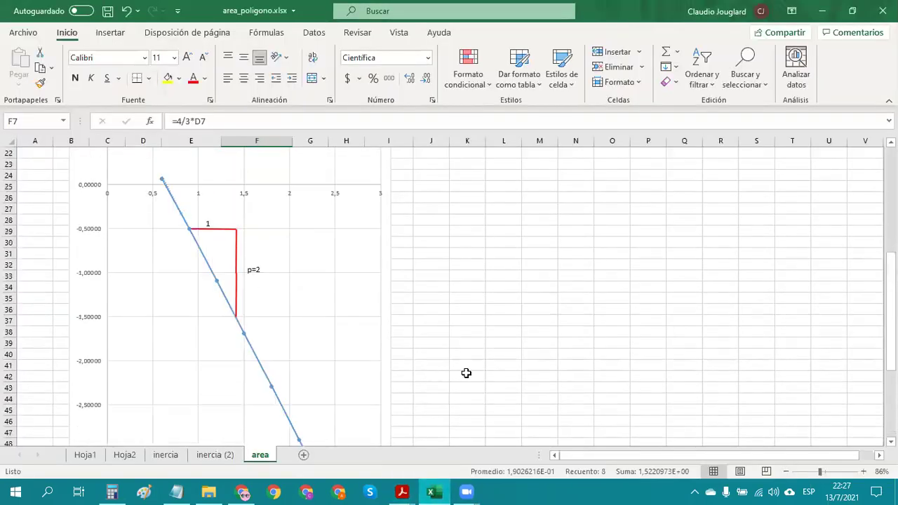
scroll(264, 345, down, 9)
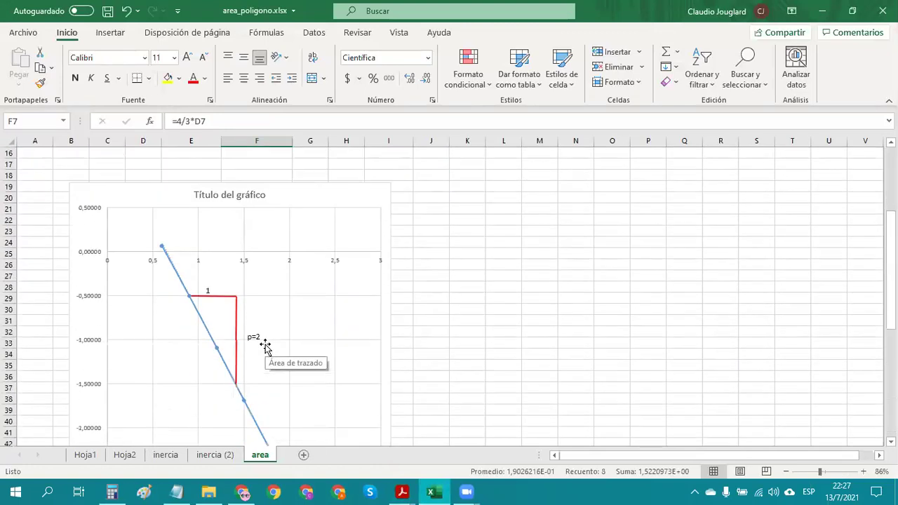
scroll(256, 327, up, 1)
scroll(256, 327, down, 2)
scroll(256, 328, up, 6)
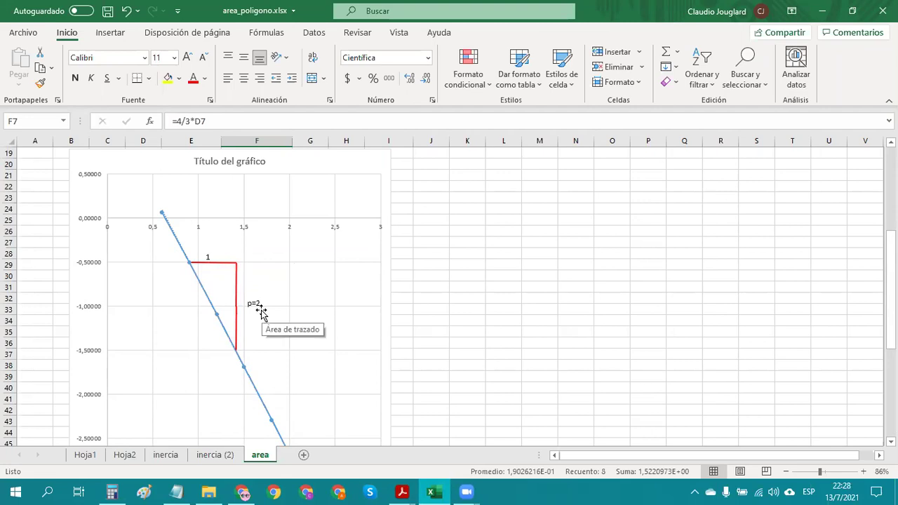
Shrink the convergence chart so its lower edge ends at about row 46
scroll(530, 263, up, 6)
scroll(524, 285, down, 5)
scroll(524, 284, down, 2)
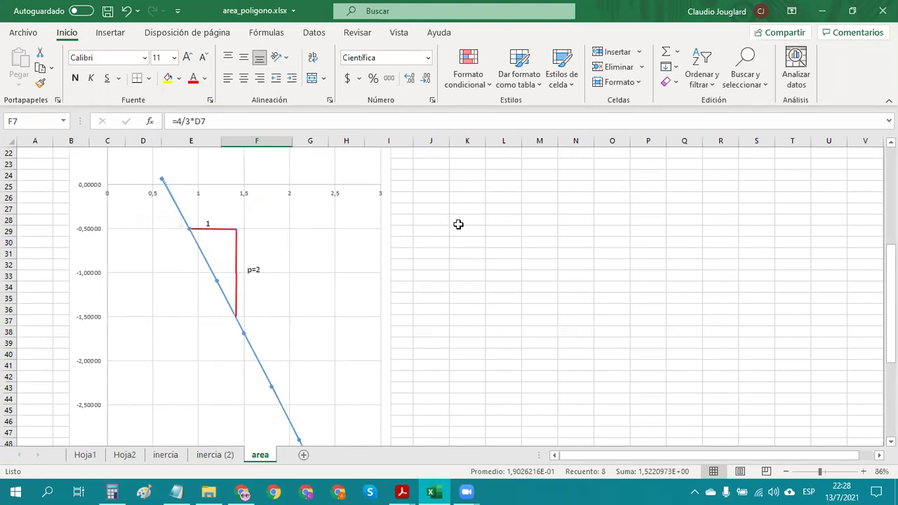
scroll(507, 313, down, 6)
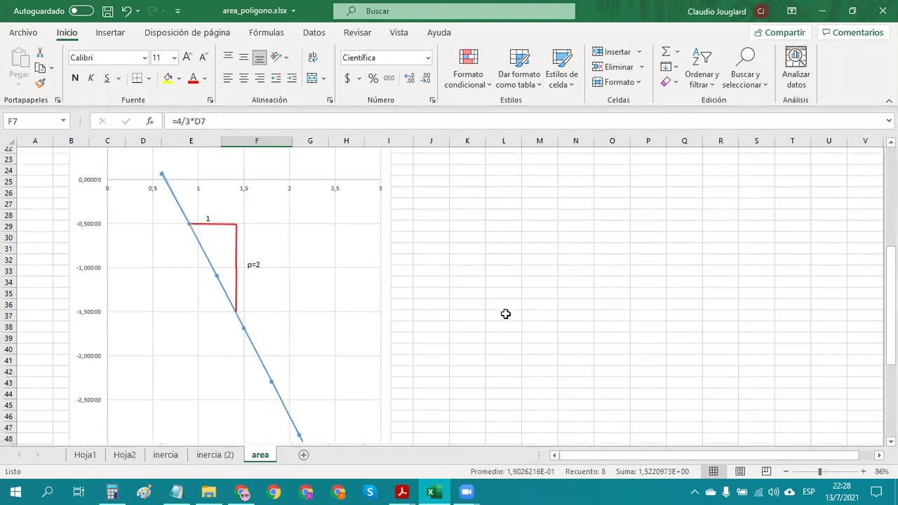
click(391, 385)
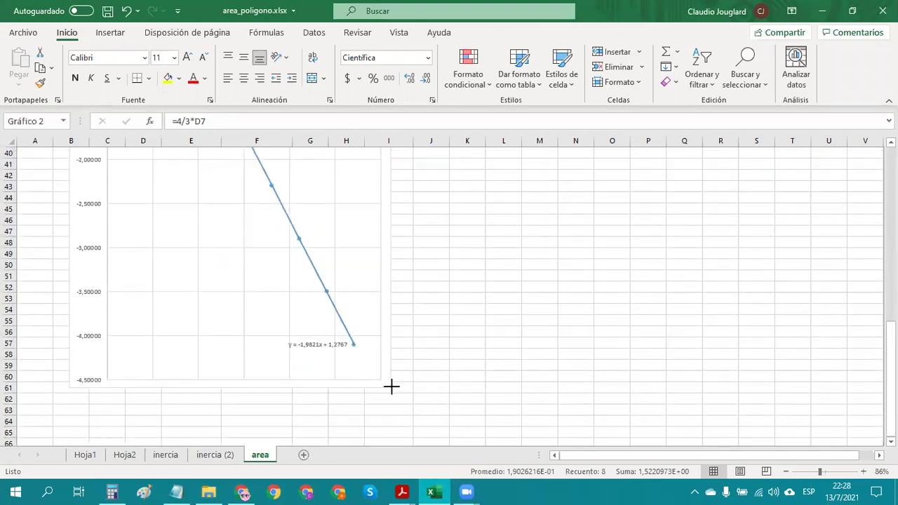
drag(389, 389, 397, 229)
scroll(557, 229, up, 7)
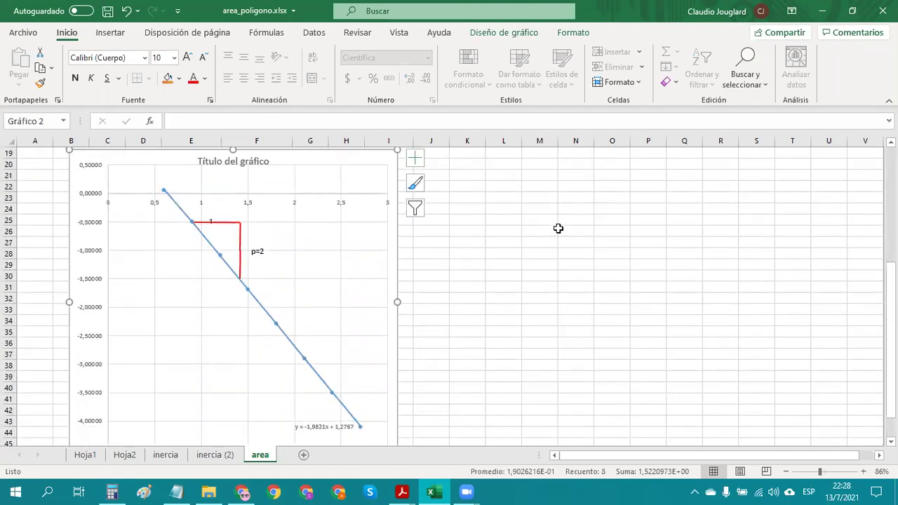
Enlarge the convergence chart so its lower edge ends at about row 58 and it is slightly wider
scroll(397, 370, down, 4)
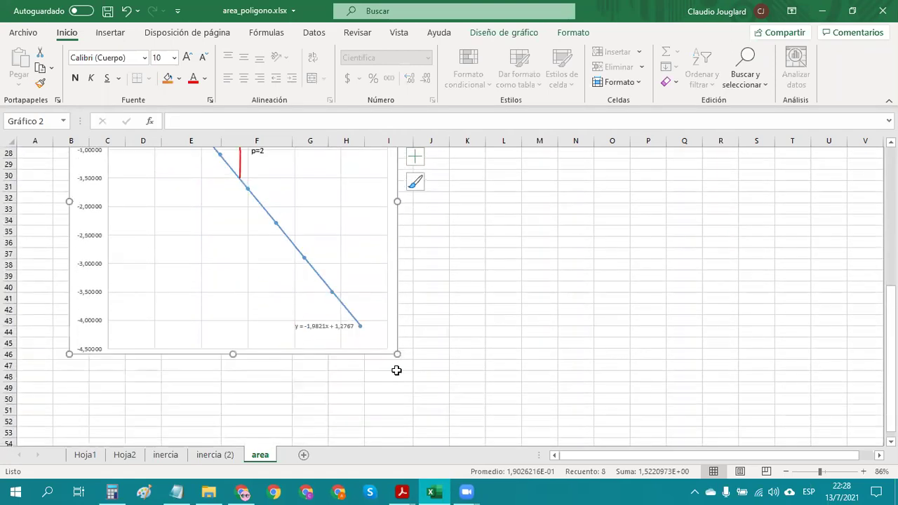
drag(398, 321, 408, 441)
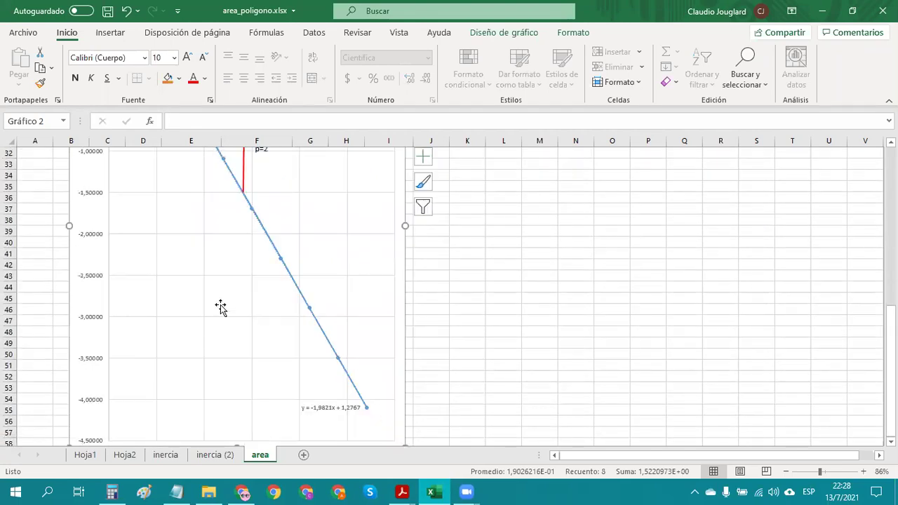
scroll(279, 260, up, 2)
scroll(279, 259, up, 1)
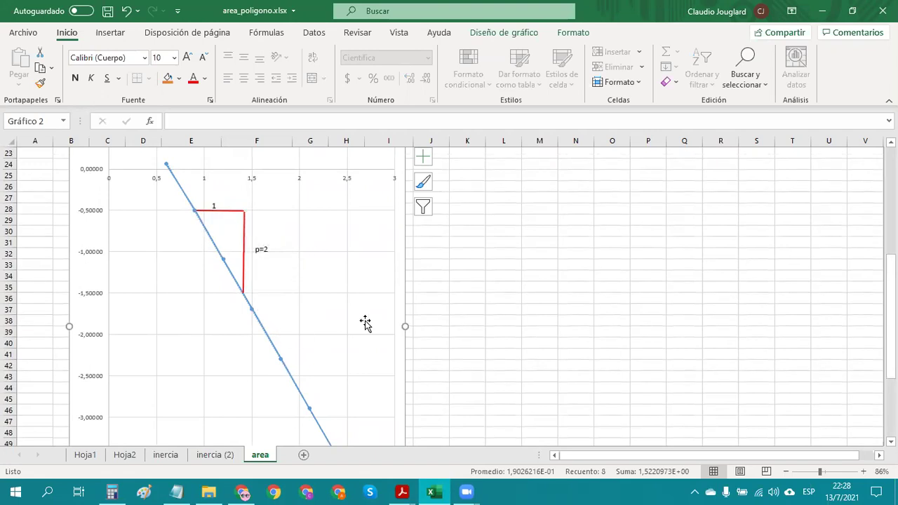
Review the log10(n), log10(error) and p columns together with the chart's slope triangle
scroll(545, 282, up, 3)
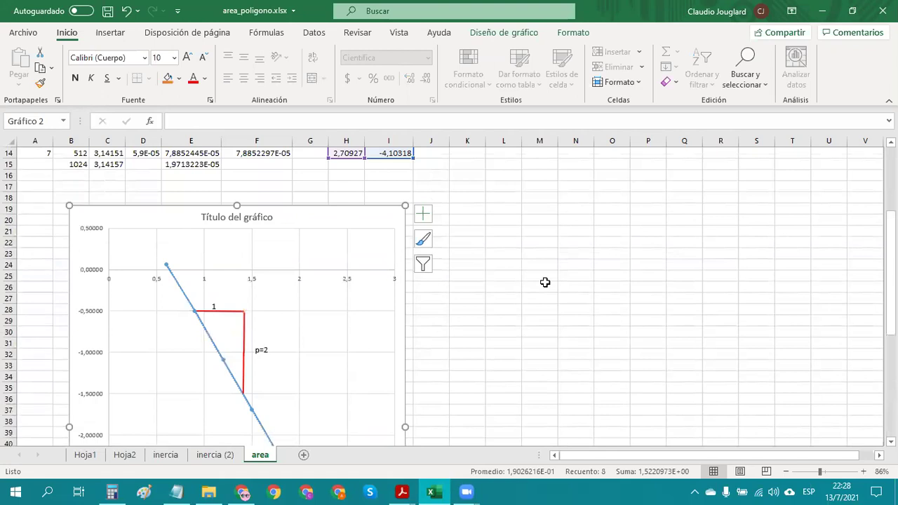
scroll(545, 282, up, 4)
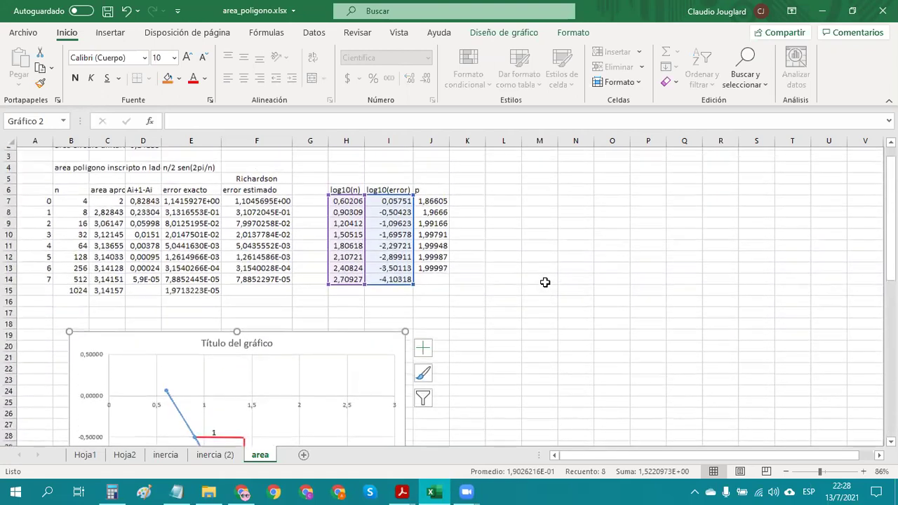
scroll(527, 303, down, 3)
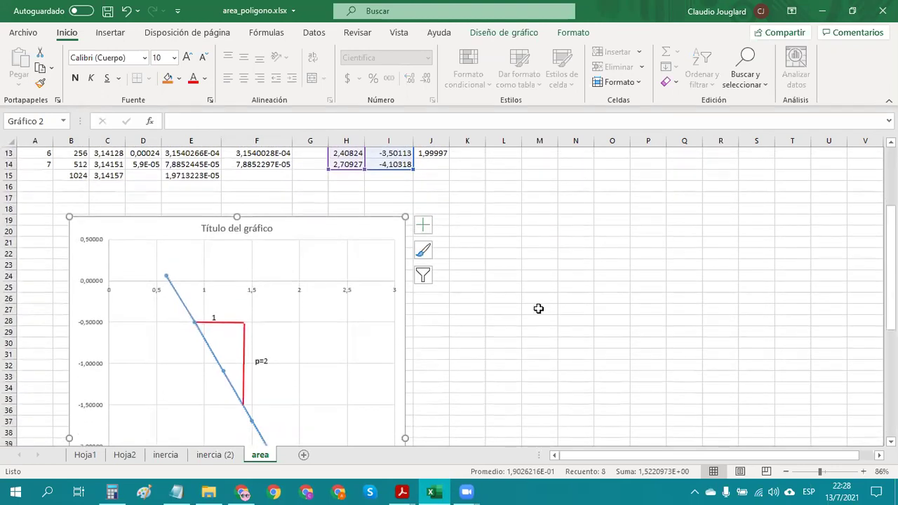
scroll(537, 307, down, 2)
scroll(539, 309, up, 3)
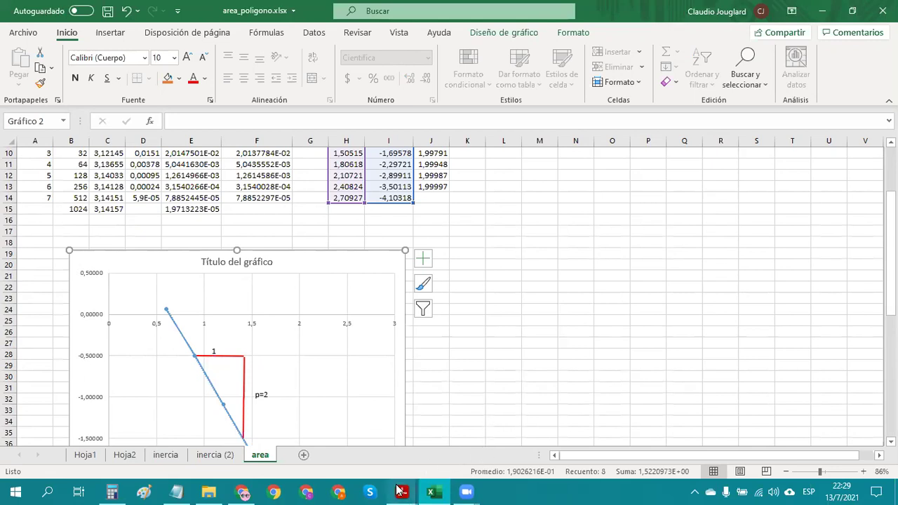
Switch to CIVIL-CA-TP-ESP-ART-2020-03.pdf and review section 4, Errores y gráficos de convergencia, back to the exact error in task 1
mouse_move(402, 491)
click(551, 435)
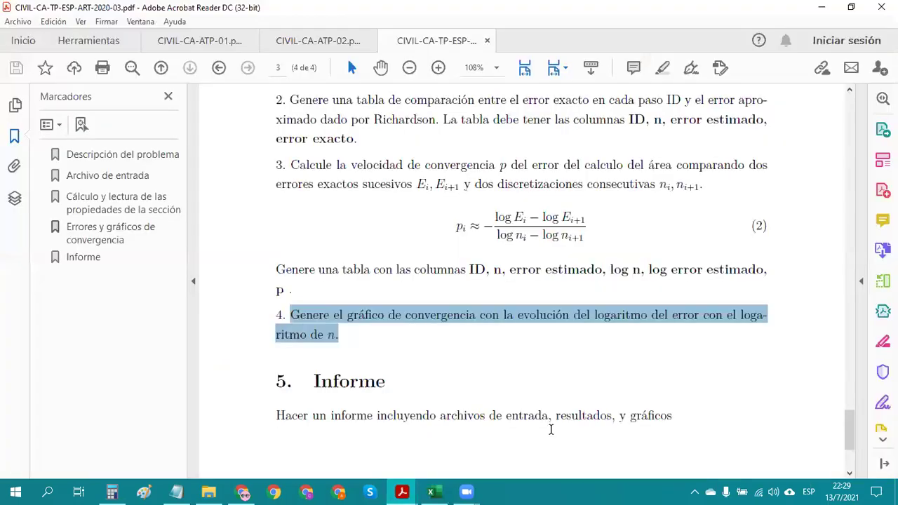
scroll(473, 219, up, 6)
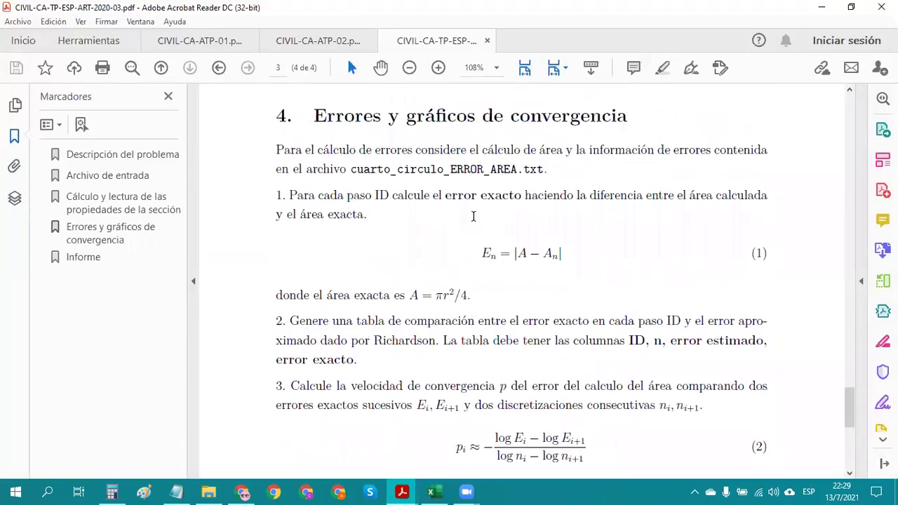
scroll(473, 218, up, 2)
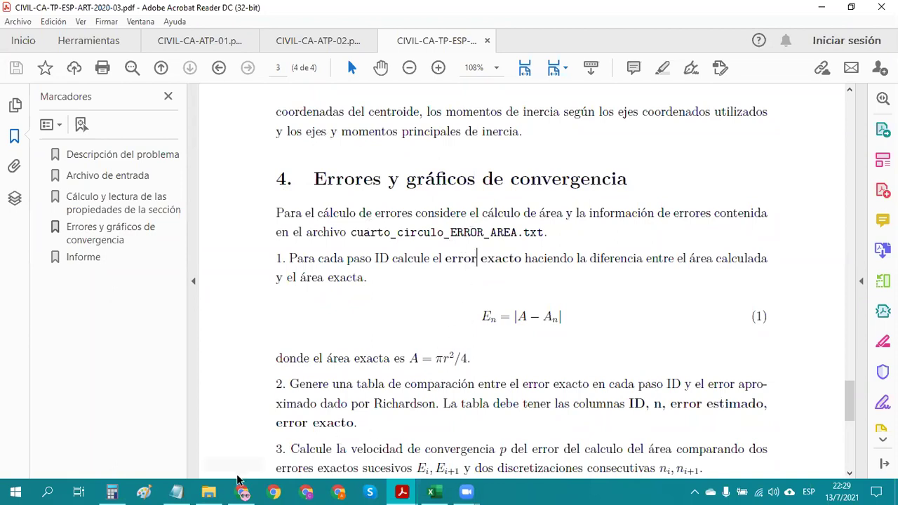
Switch to circulo_NURBS_ERROR_AREA.txt and highlight the rows for ID 1 to 5, ending on the AREA(i) value of ID 5
click(176, 490)
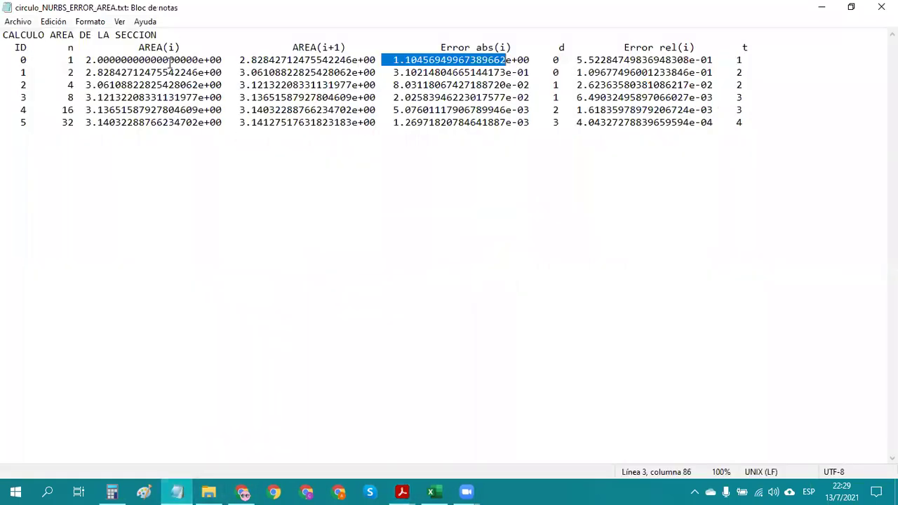
drag(159, 72, 163, 118)
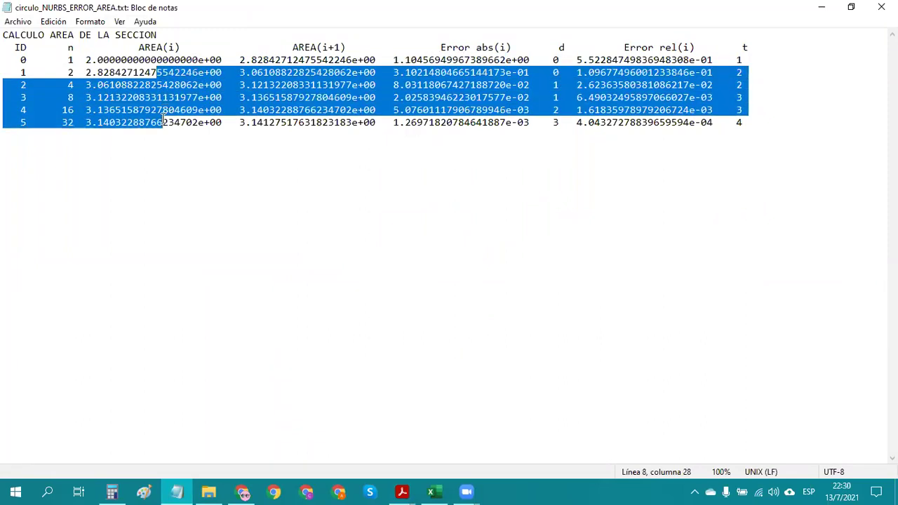
click(208, 167)
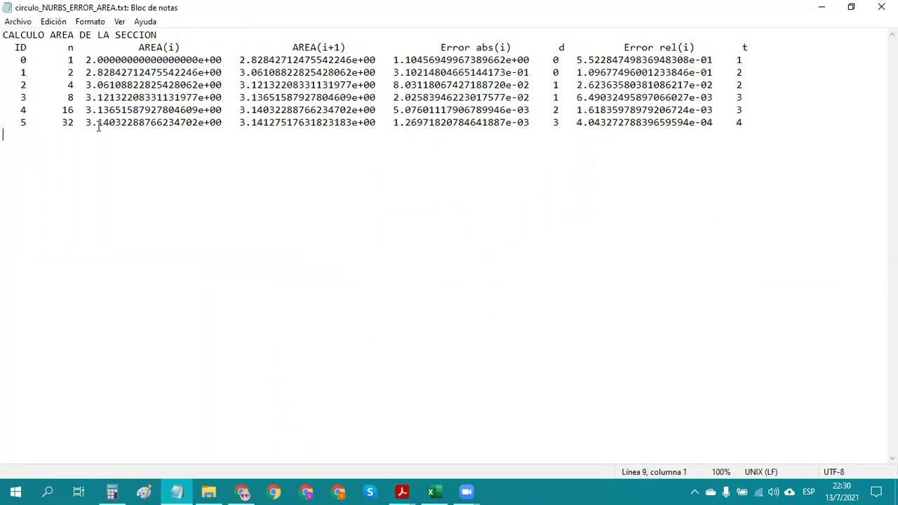
drag(96, 122, 140, 122)
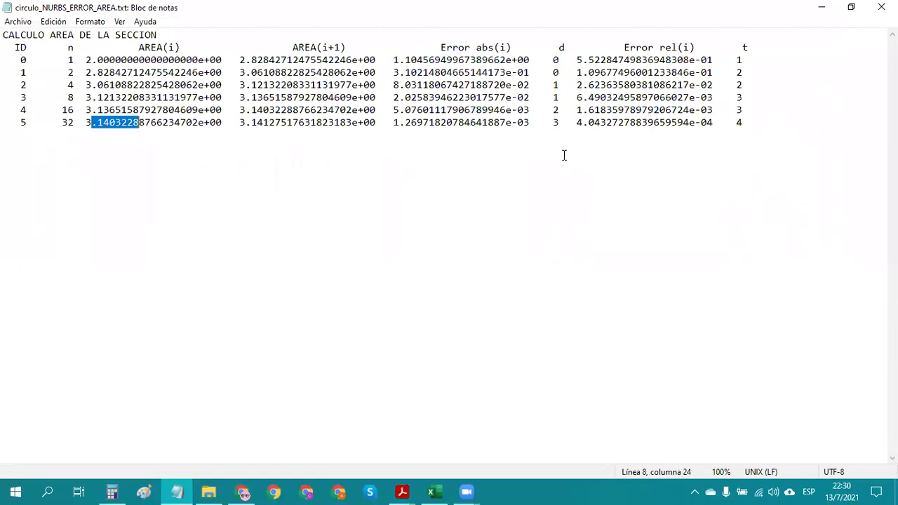
click(174, 125)
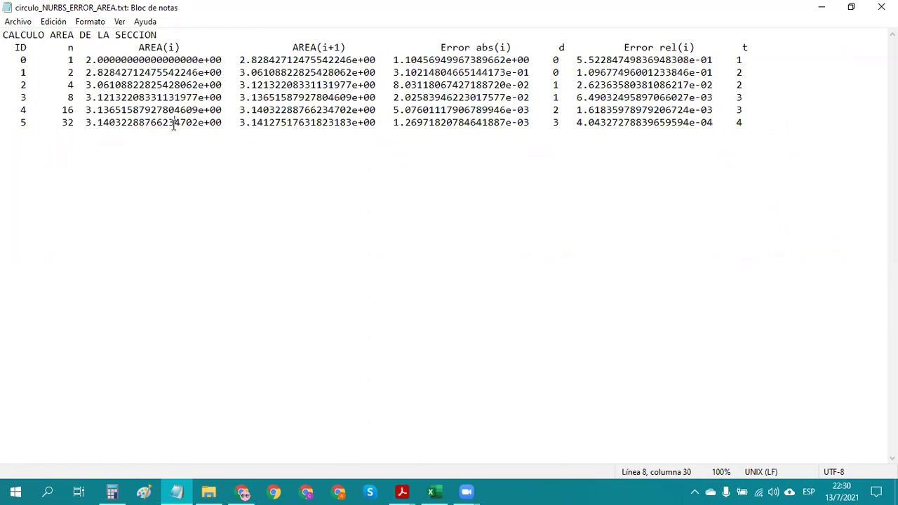
drag(86, 124, 169, 123)
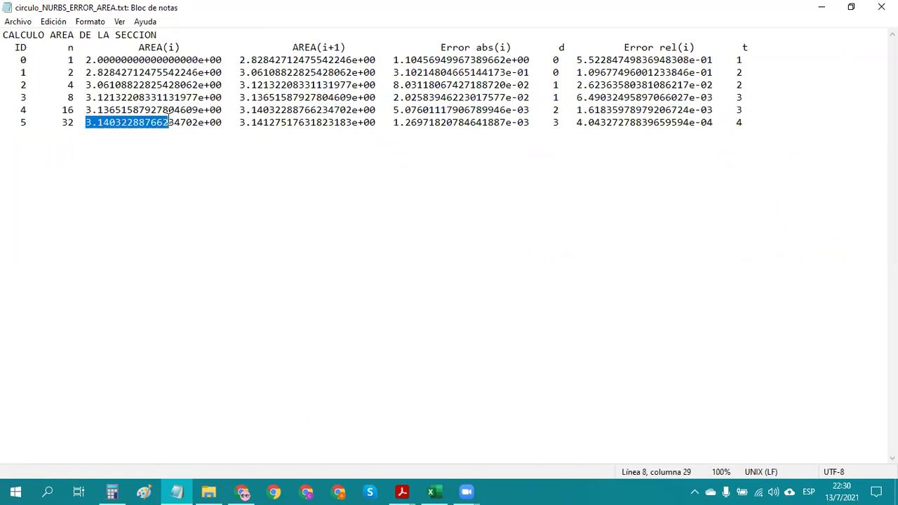